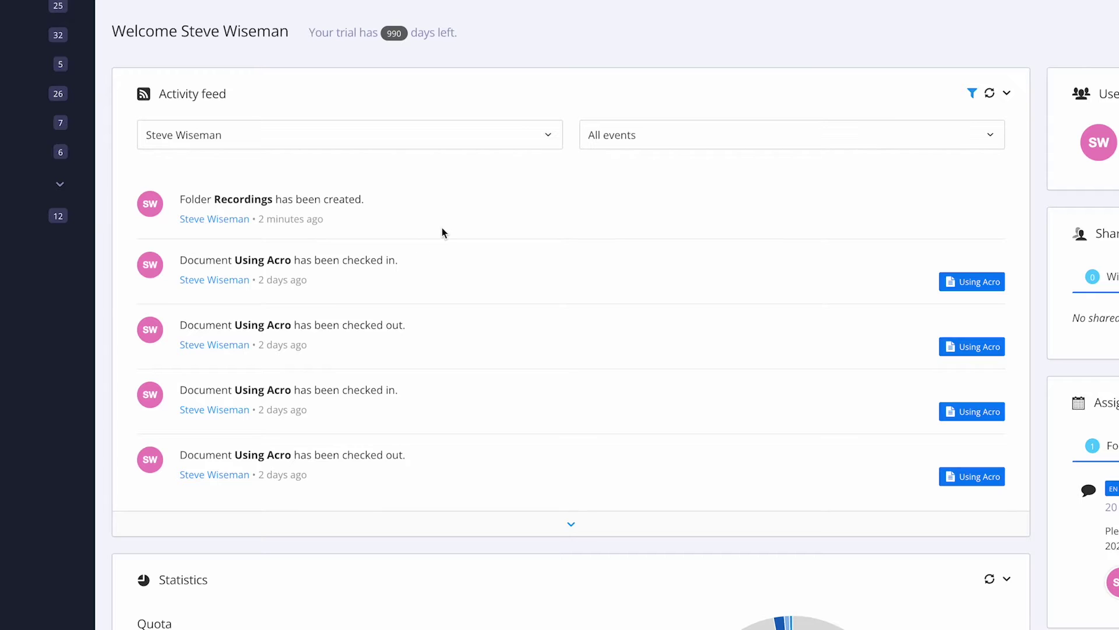
- Set the Activity feed's All events filter to Imports so only import events are listed
{"action": "left_click", "coordinate": [417, 144]}
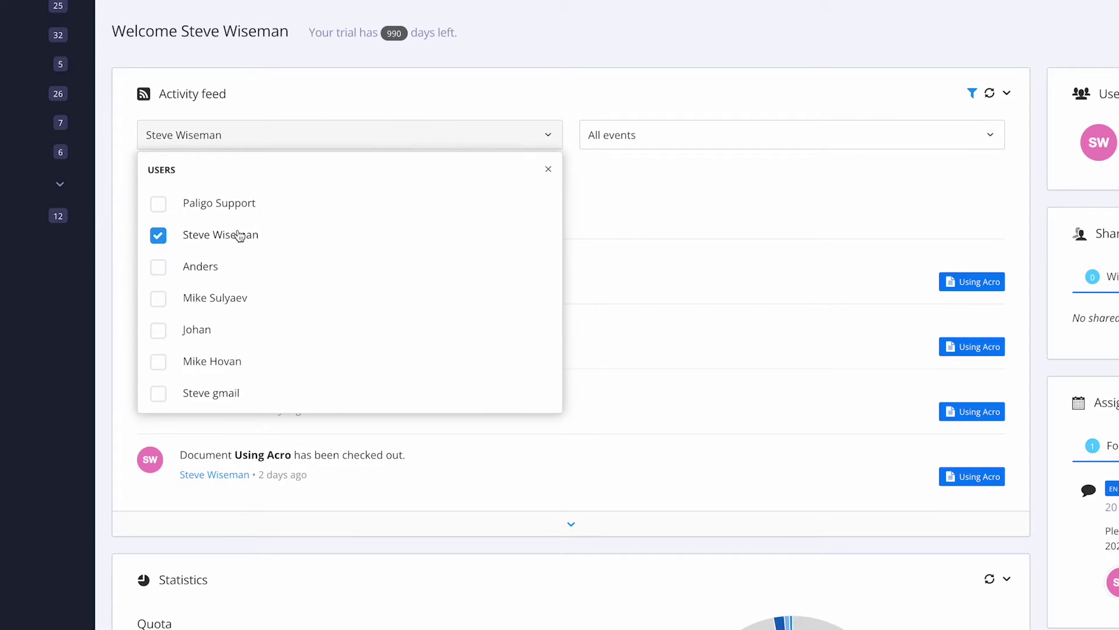
{"action": "left_click", "coordinate": [388, 131]}
{"action": "left_click", "coordinate": [660, 146]}
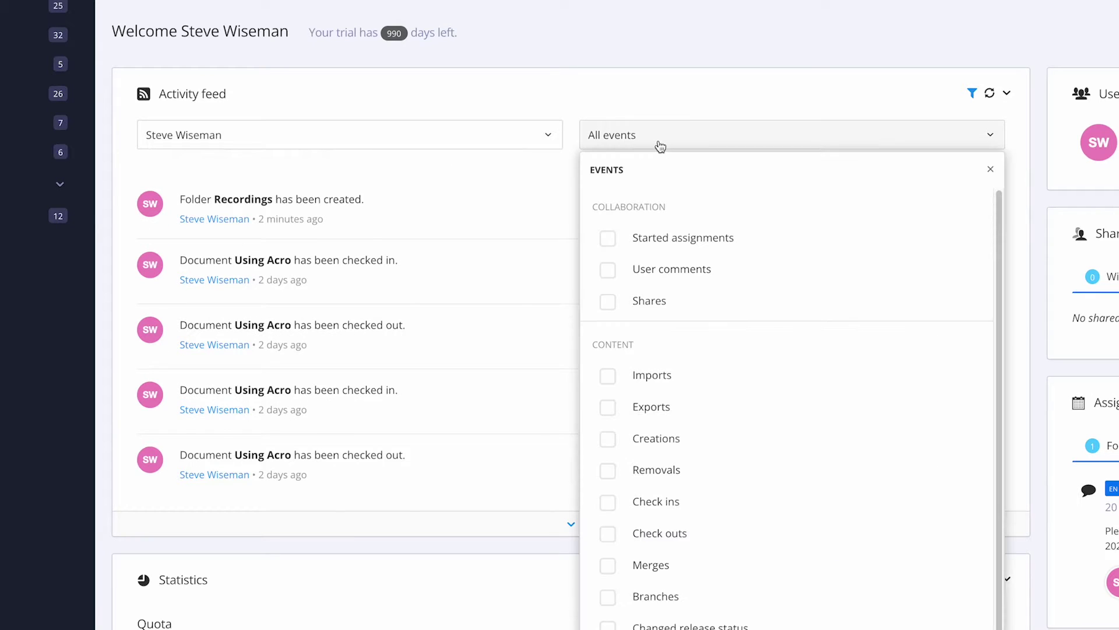
{"action": "left_click", "coordinate": [663, 376]}
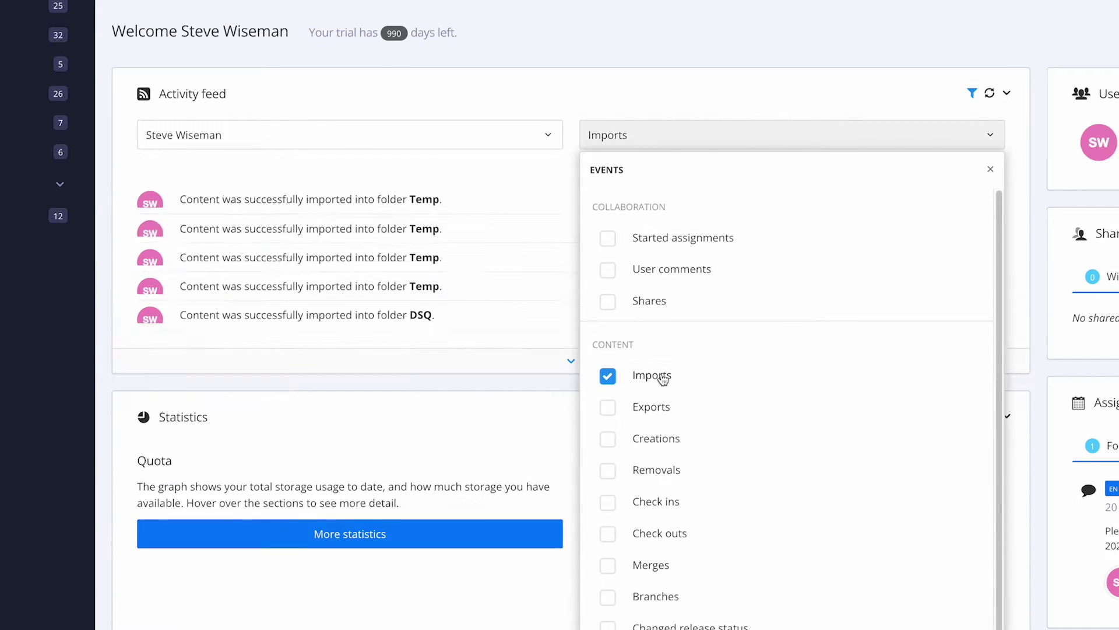
{"action": "left_click", "coordinate": [698, 97]}
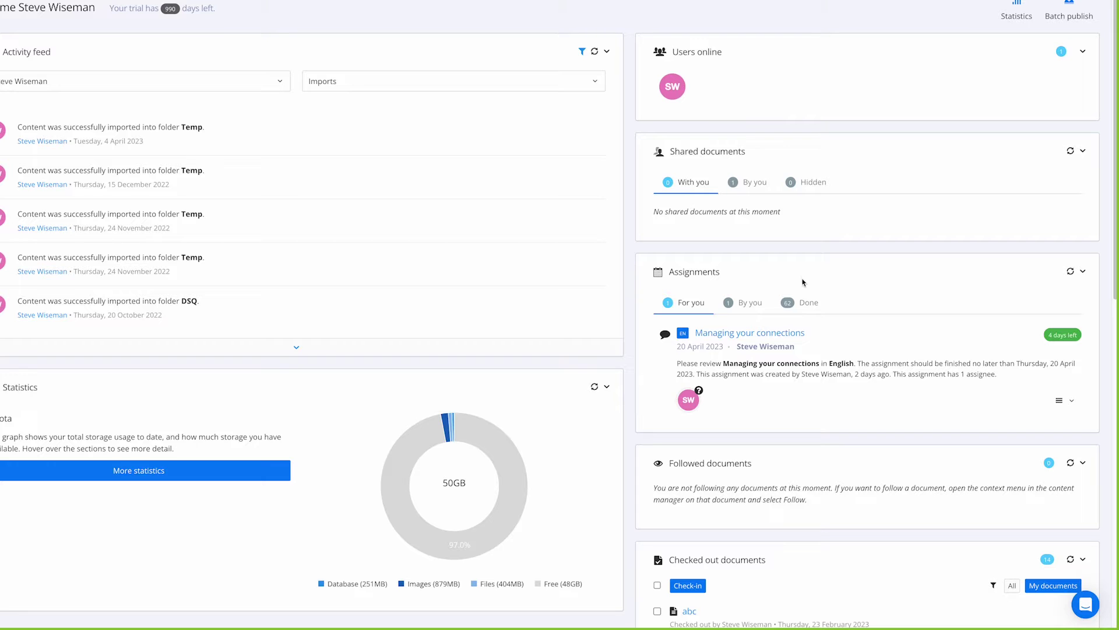
{"action": "scroll", "coordinate": [842, 327], "scroll_direction": "down", "scroll_amount": 10}
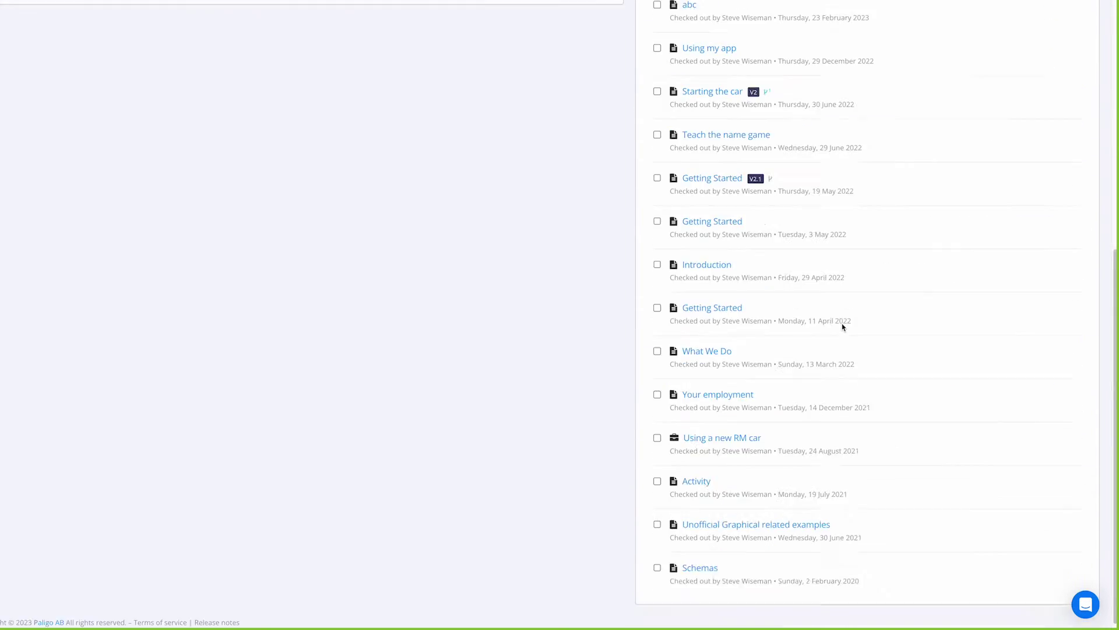
{"action": "scroll", "coordinate": [842, 327], "scroll_direction": "up", "scroll_amount": 10}
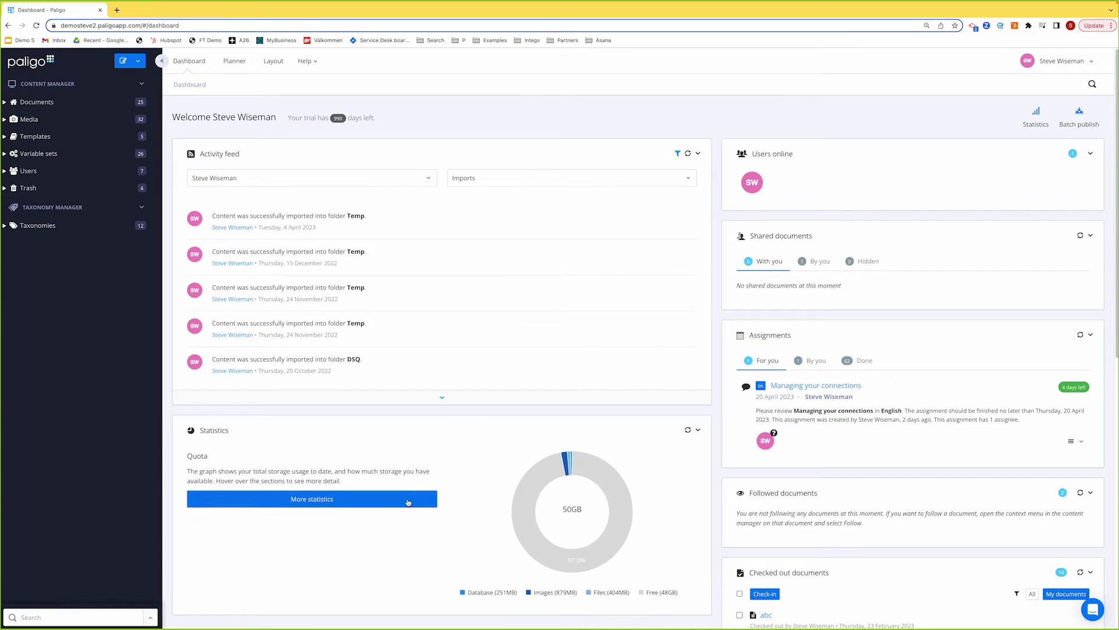
- Open More statistics to see 103 publications, 1668 topics and 255 orphan topics
{"action": "left_click", "coordinate": [408, 501]}
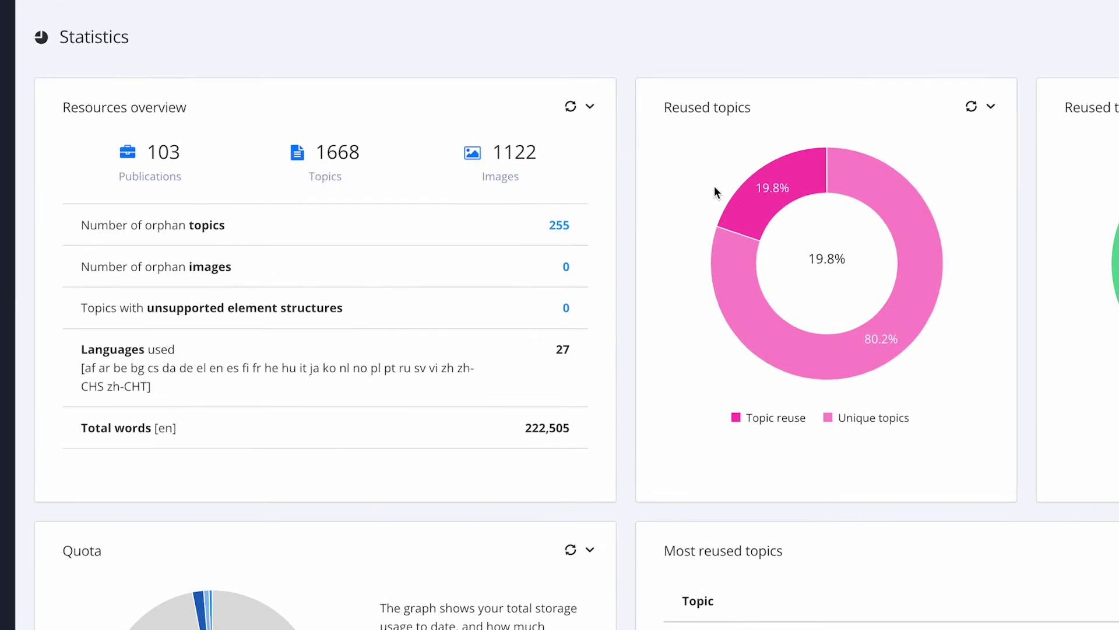
{"action": "mouse_move", "coordinate": [542, 207]}
- List the 255 orphan topics, select all on the page and choose Delete selected
{"action": "left_click", "coordinate": [561, 227]}
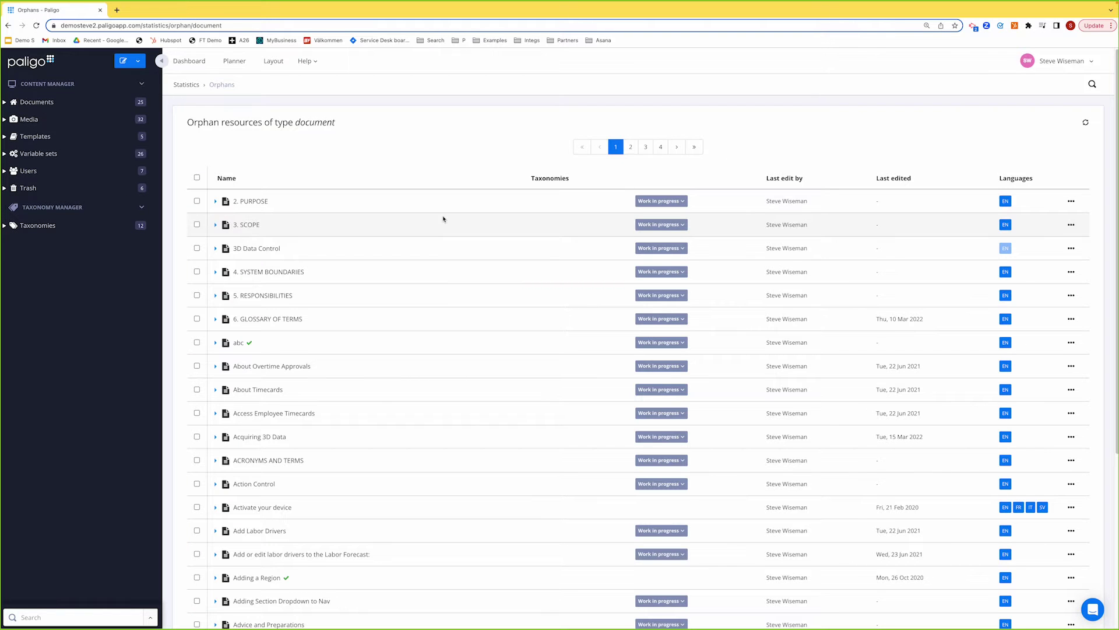
{"action": "left_click", "coordinate": [197, 177]}
{"action": "scroll", "coordinate": [233, 484], "scroll_direction": "down", "scroll_amount": 5}
{"action": "left_click", "coordinate": [197, 537]}
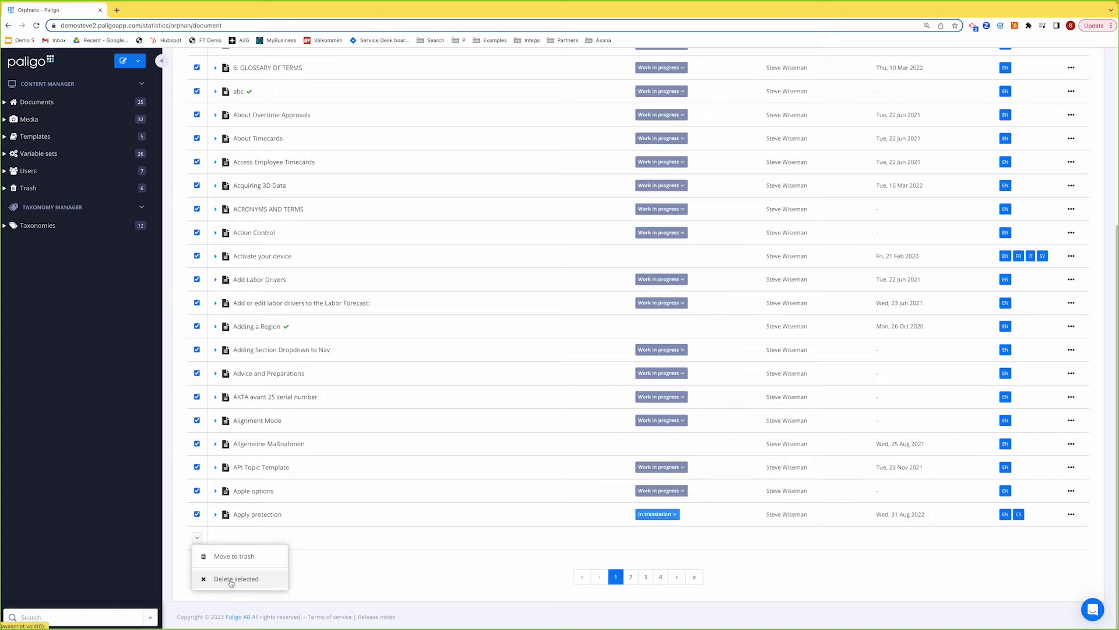
{"action": "left_click", "coordinate": [232, 579]}
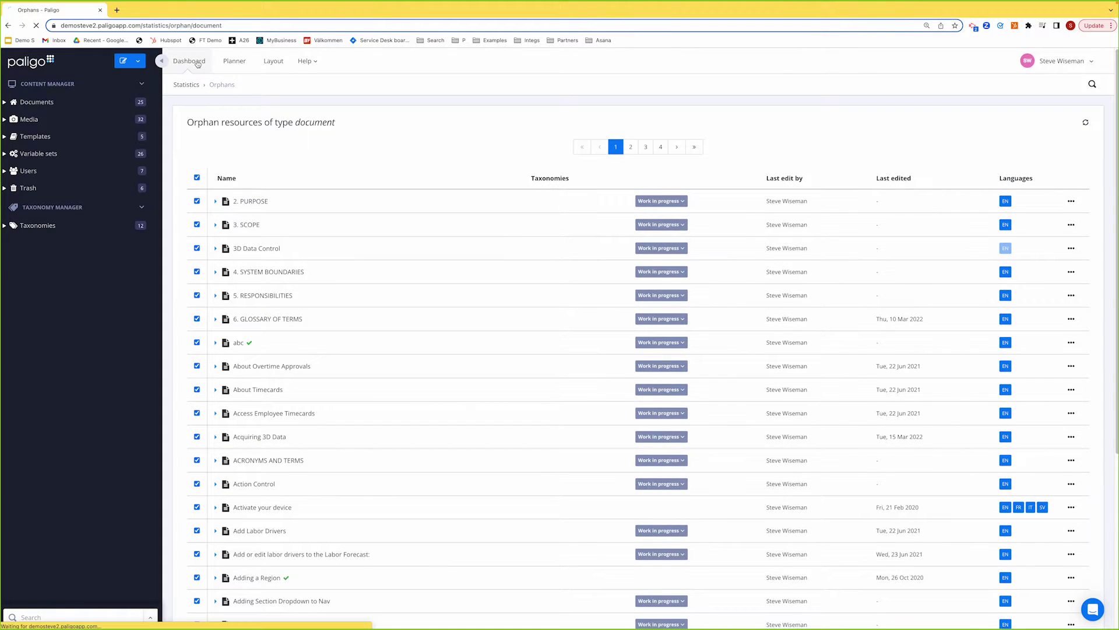
- Return to the Dashboard and inspect the API Example folder's actions under Media
{"action": "left_click", "coordinate": [197, 62]}
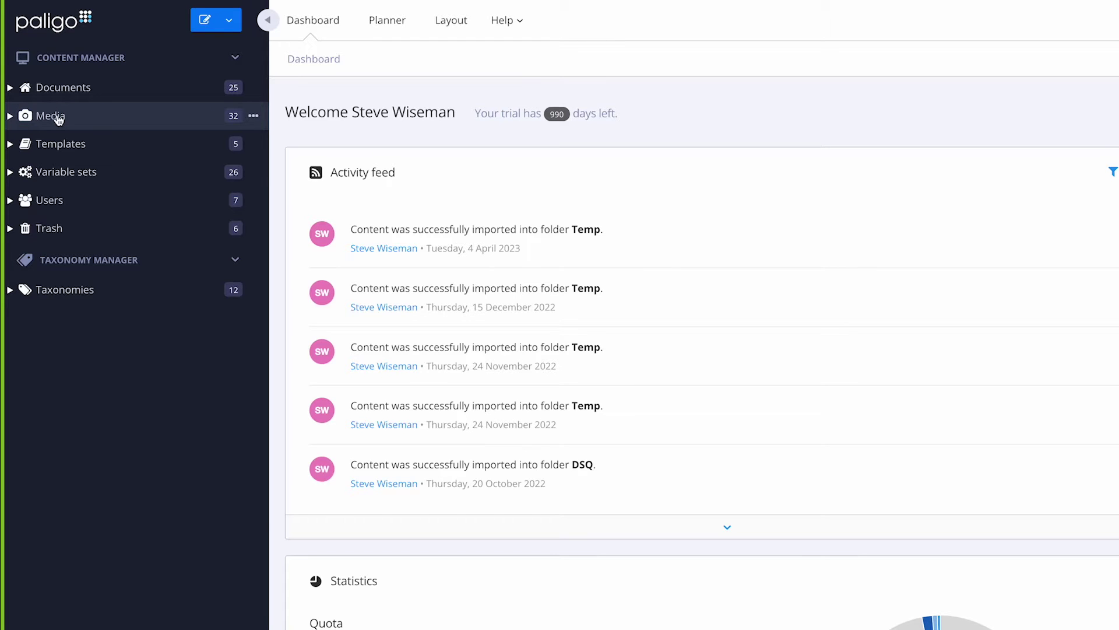
{"action": "left_click", "coordinate": [11, 116]}
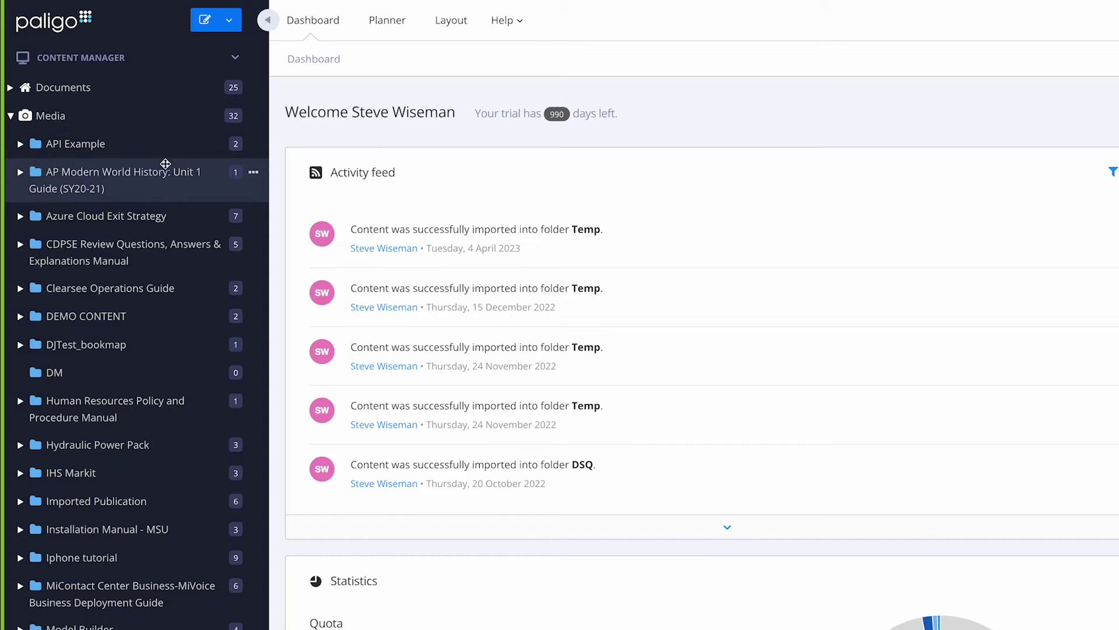
{"action": "left_click", "coordinate": [254, 146]}
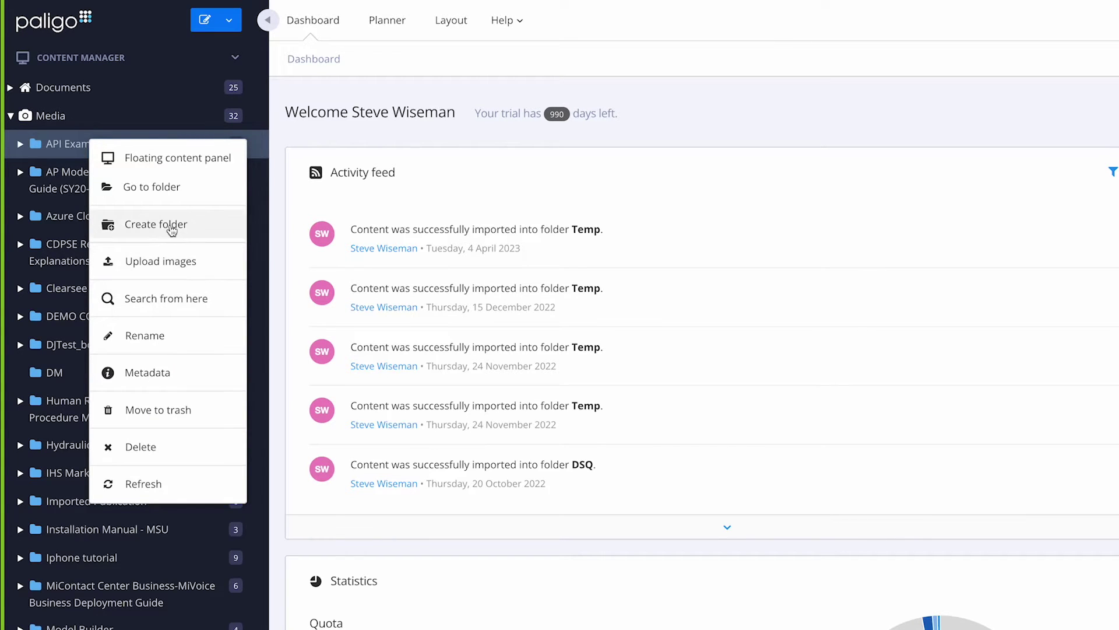
{"action": "left_click", "coordinate": [282, 221]}
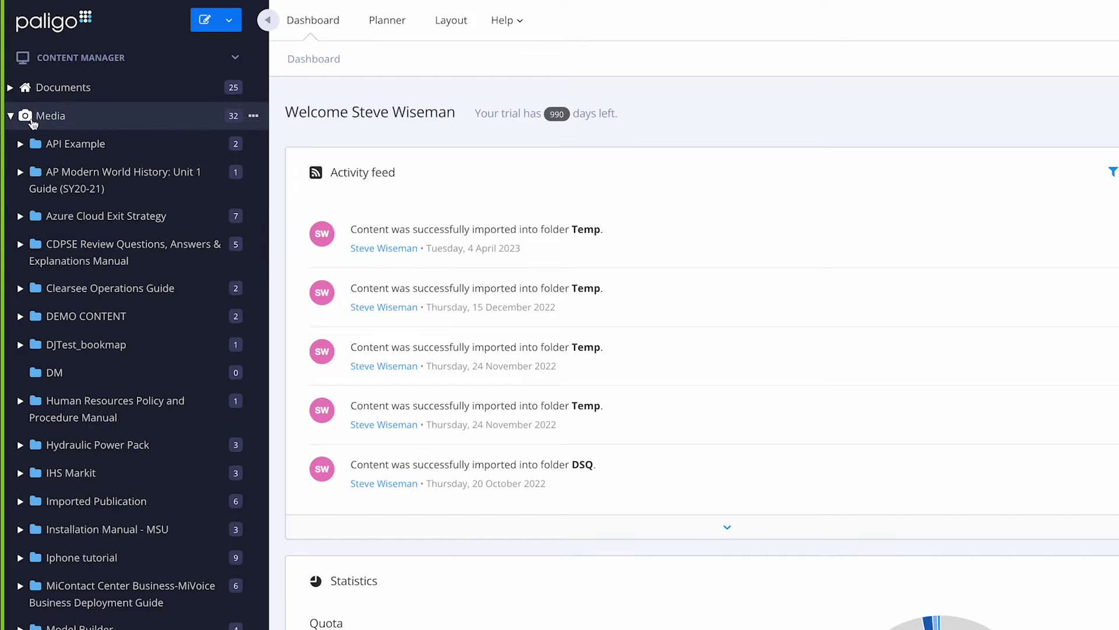
{"action": "left_click", "coordinate": [11, 116]}
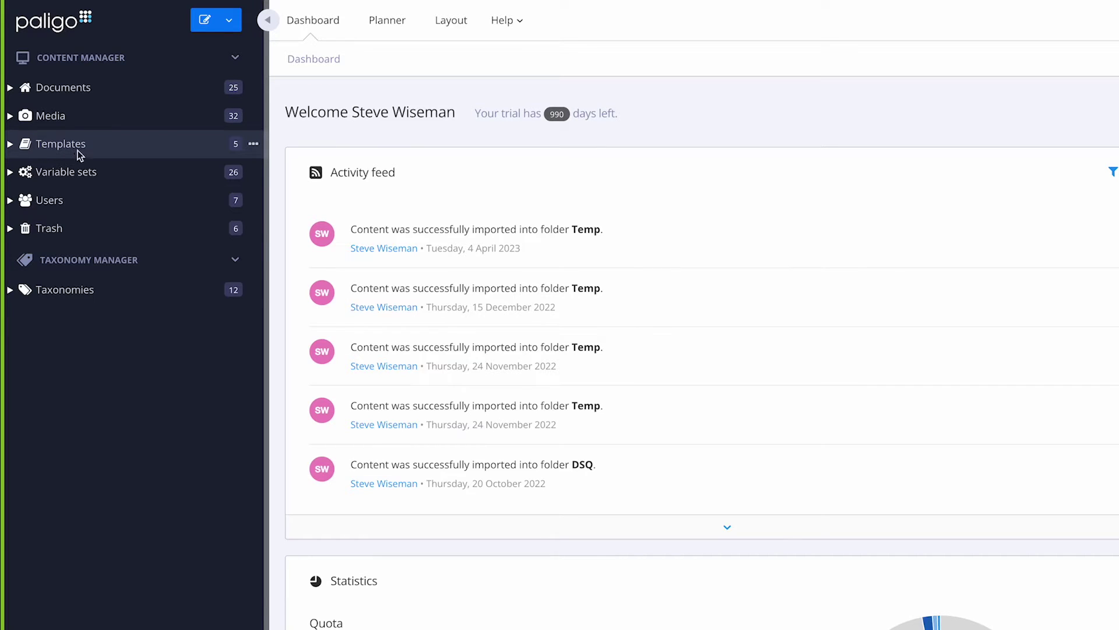
- Glance at Taxonomies, then expand Documents to reveal Temp, Webinars and Recordings
{"action": "left_click", "coordinate": [11, 291]}
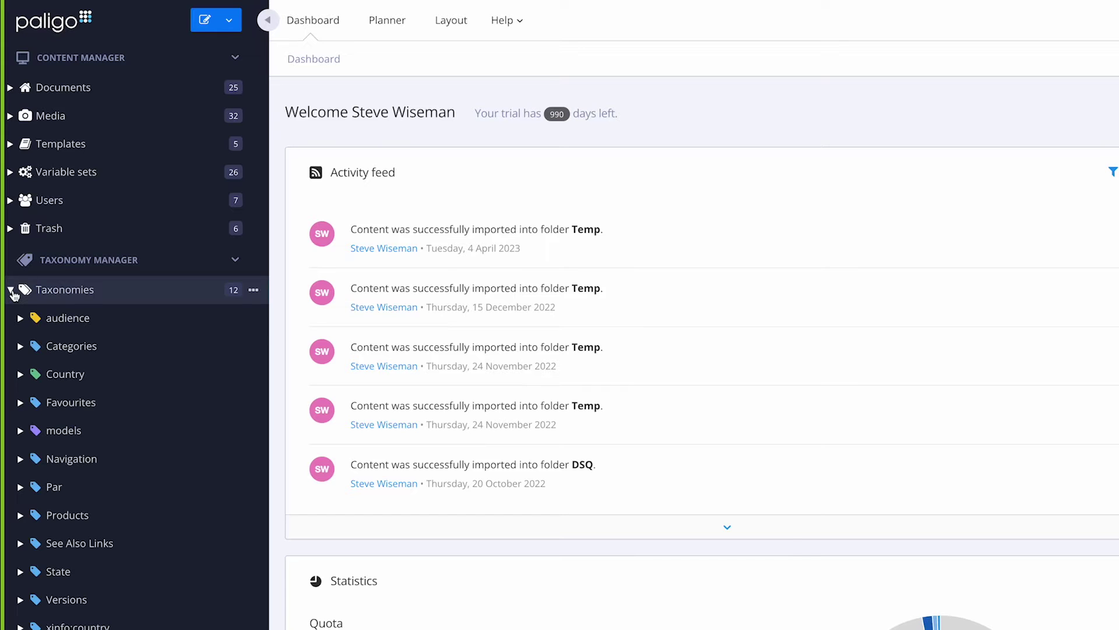
{"action": "left_click", "coordinate": [11, 290]}
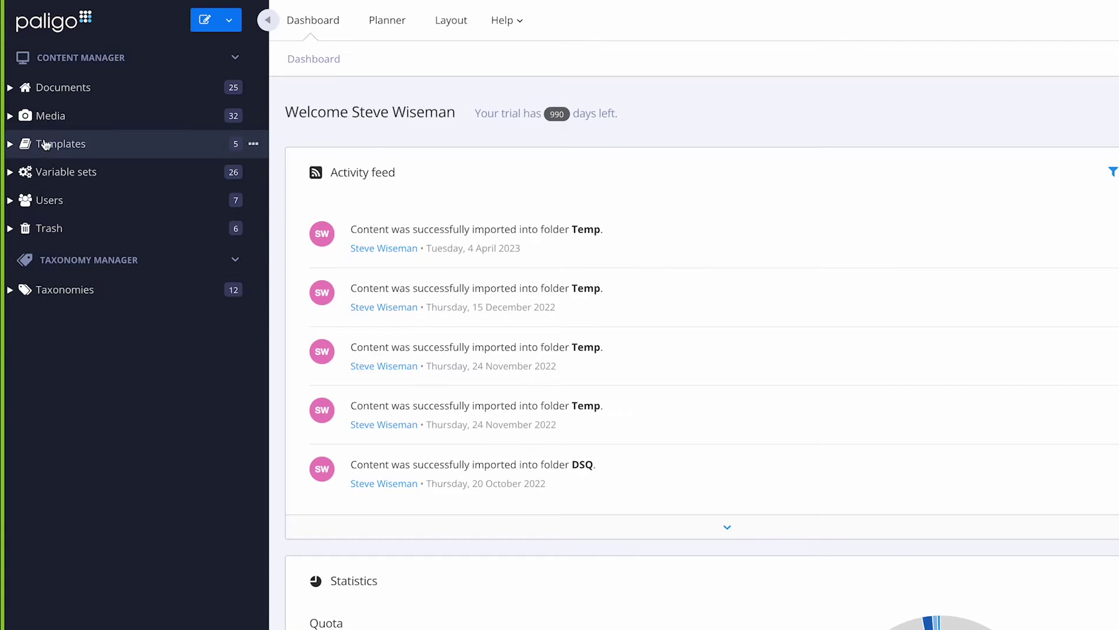
{"action": "left_click", "coordinate": [10, 87]}
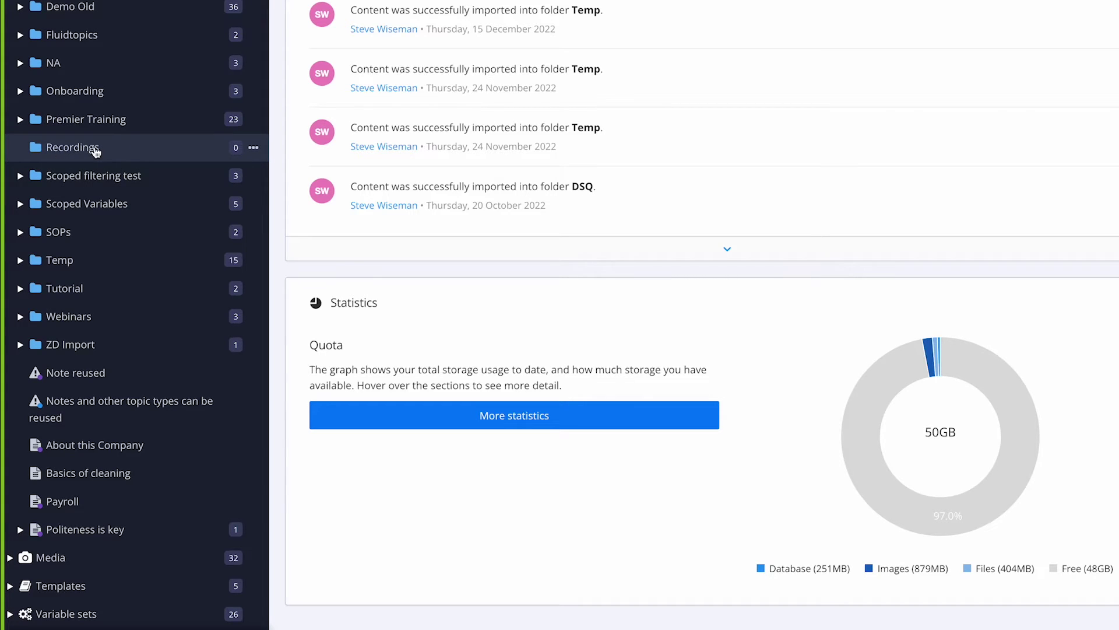
- Use Recordings' Create folder action twice, naming the new folders Pubs and Topics
{"action": "left_click", "coordinate": [254, 149]}
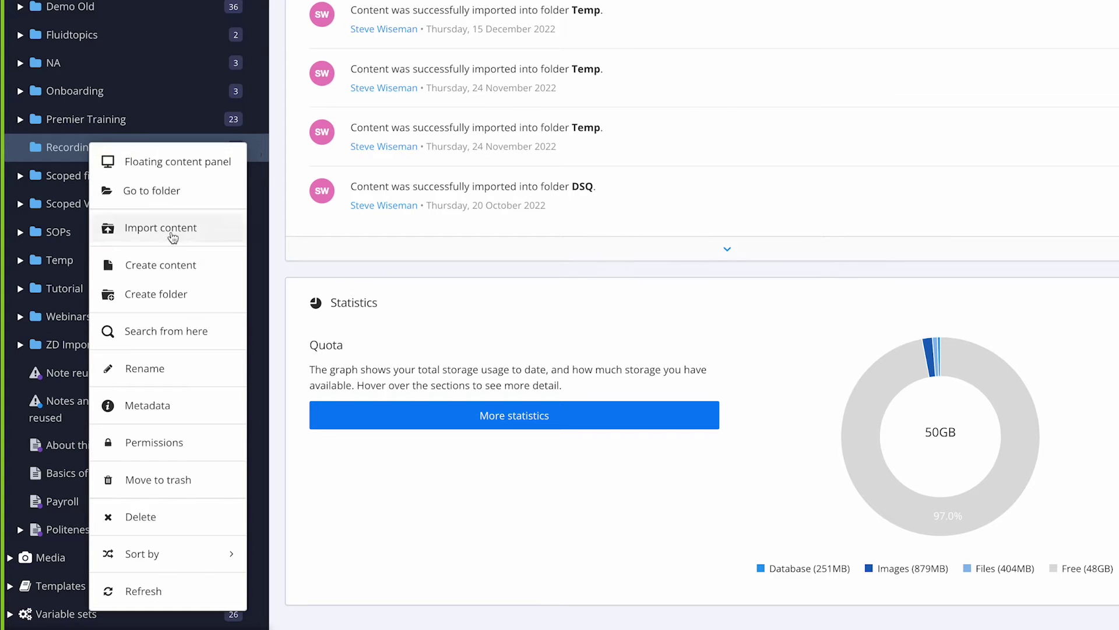
{"action": "left_click", "coordinate": [170, 293]}
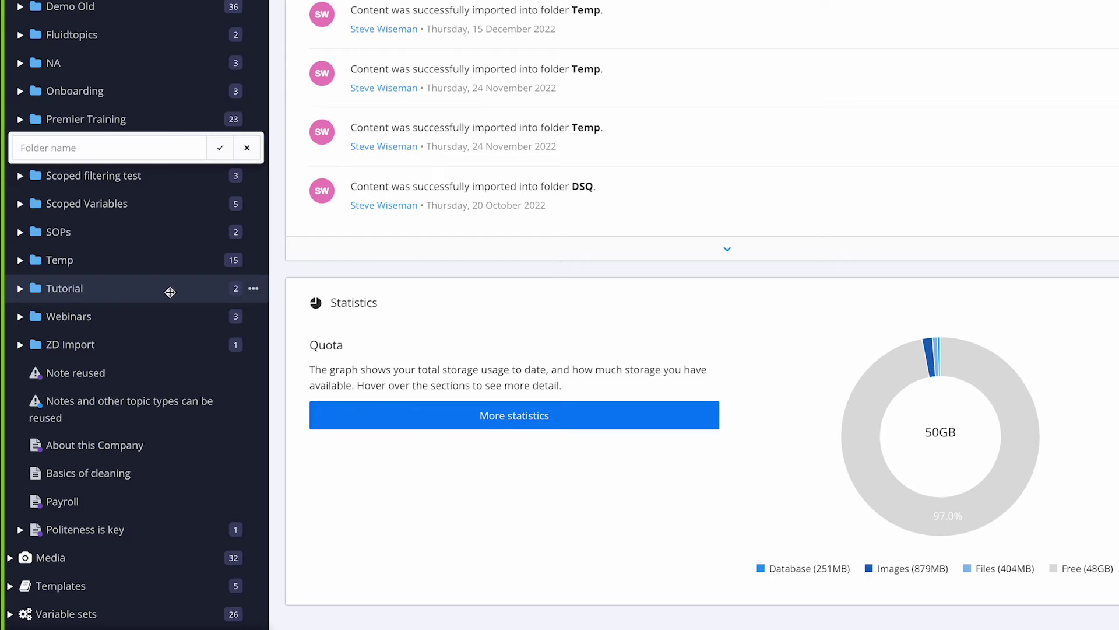
{"action": "type", "text": "Pubs"}
{"action": "key", "text": "Return"}
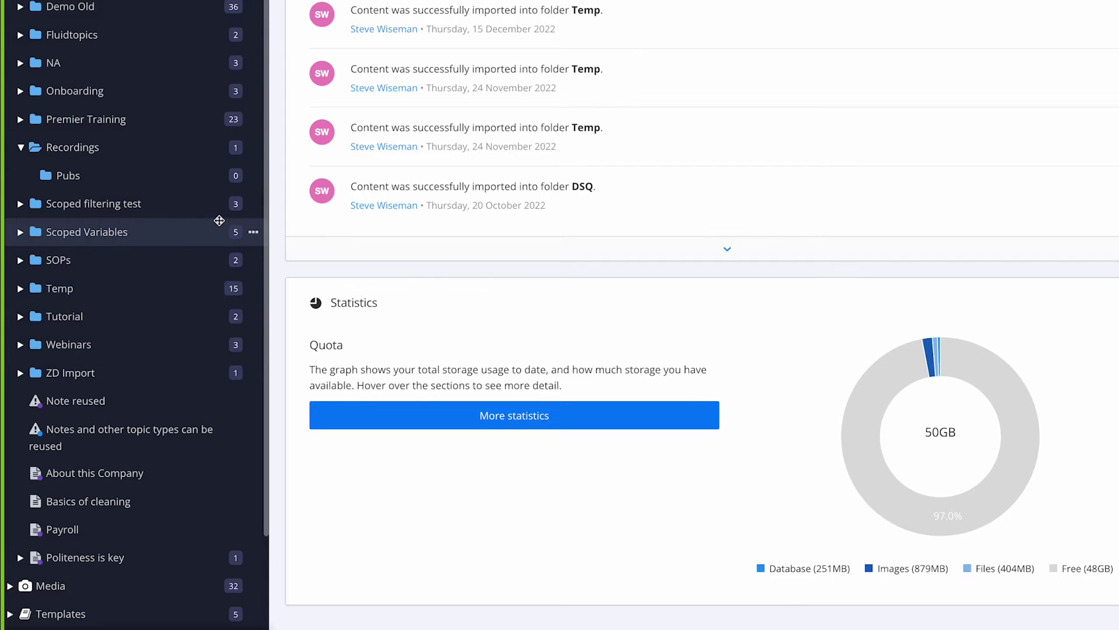
{"action": "left_click", "coordinate": [253, 151]}
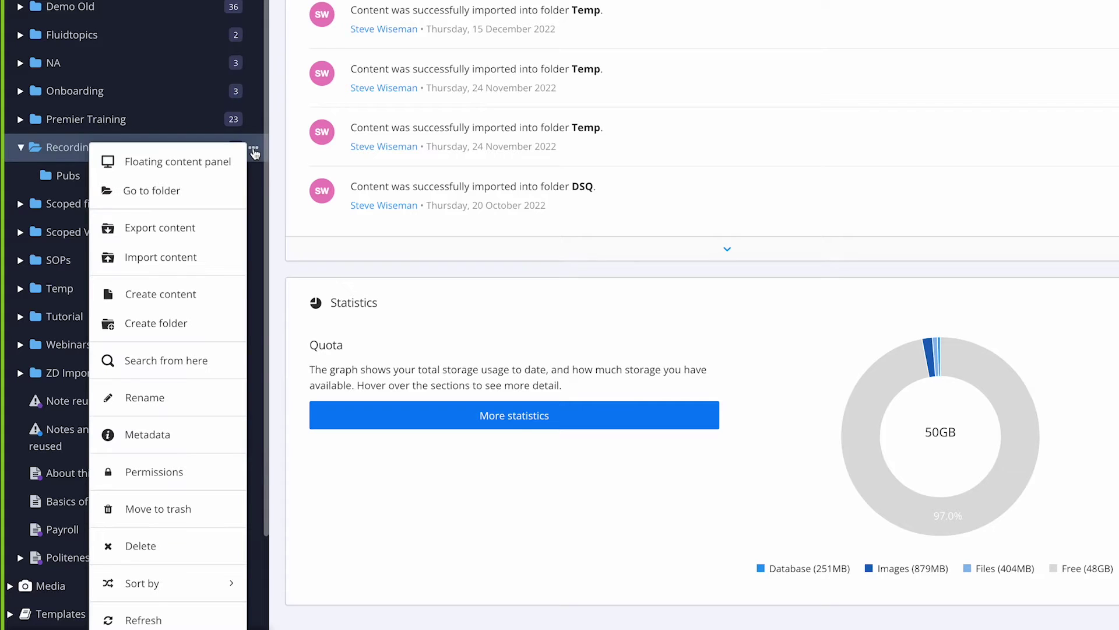
{"action": "left_click", "coordinate": [167, 322]}
{"action": "type", "text": "Topic"}
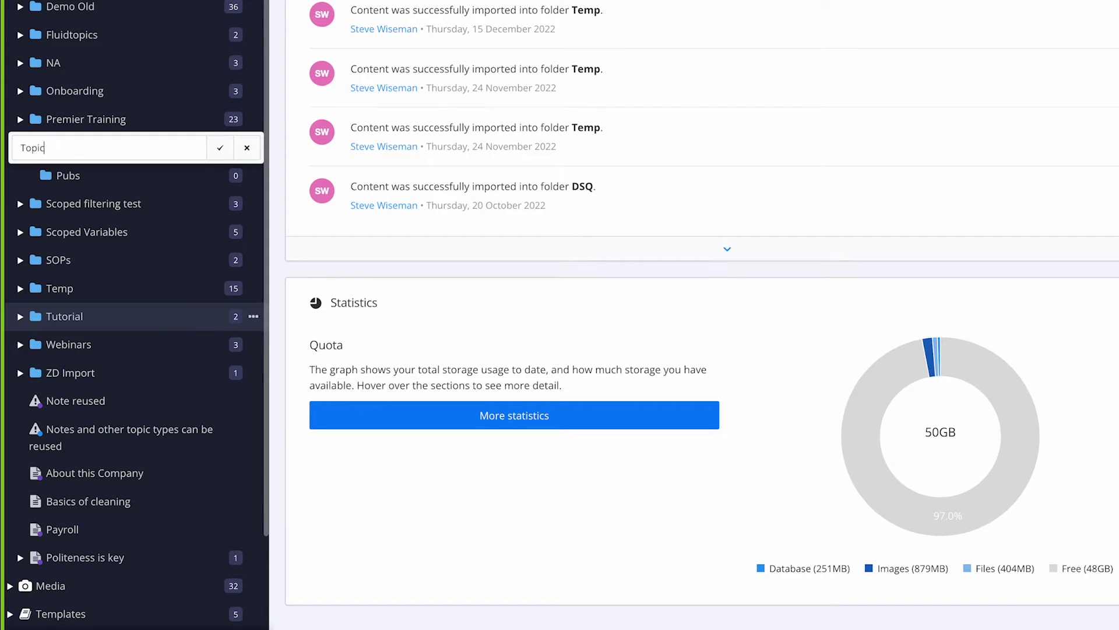
{"action": "type", "text": "s"}
{"action": "key", "text": "Return"}
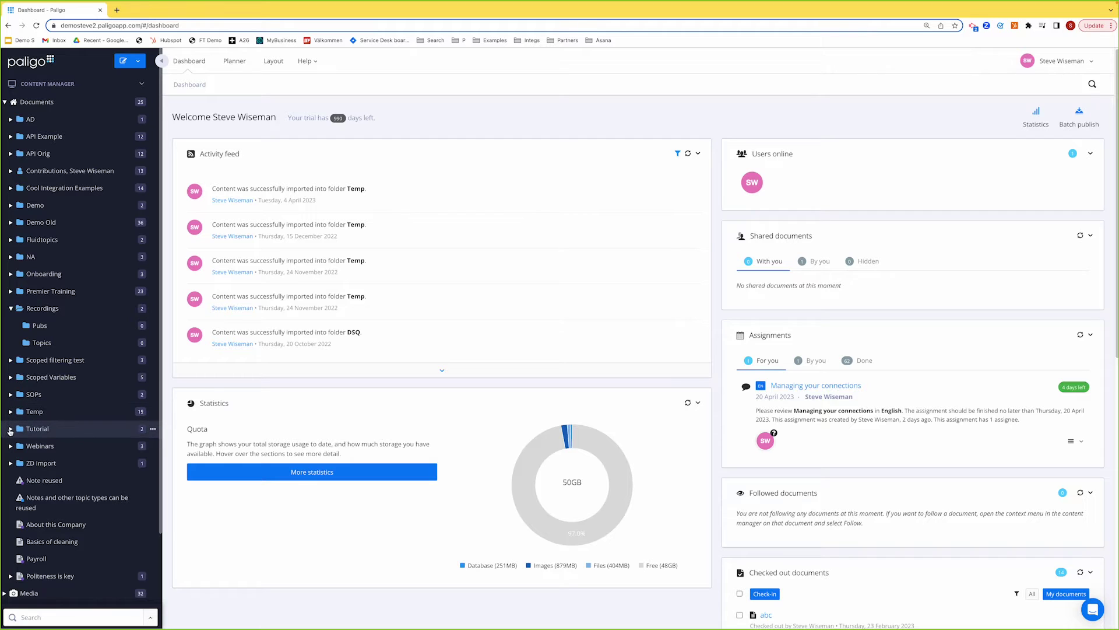
- Expand the Tutorial folder and open Tutorial Topics to list its topics
{"action": "left_click", "coordinate": [9, 431]}
{"action": "scroll", "coordinate": [10, 413], "scroll_direction": "down", "scroll_amount": 2}
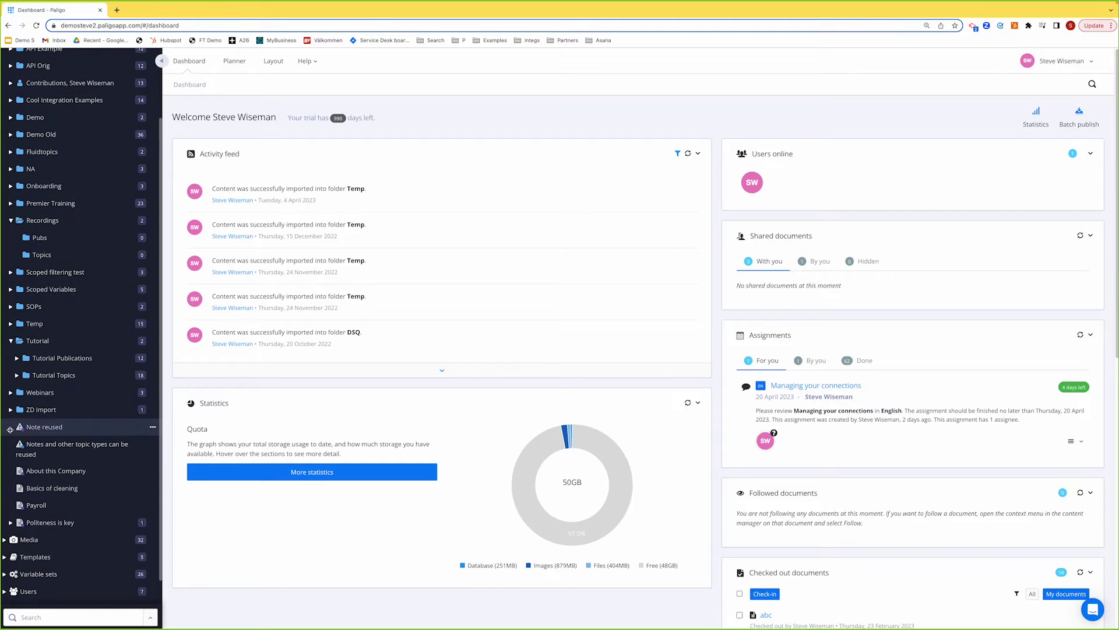
{"action": "left_click", "coordinate": [51, 376]}
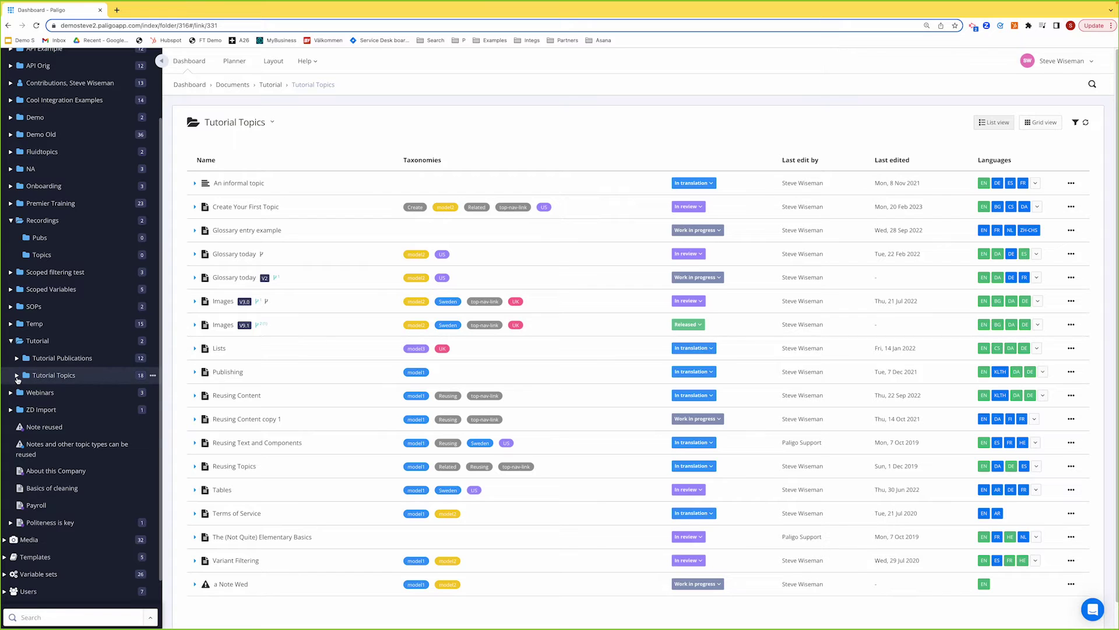
{"action": "left_click", "coordinate": [18, 377]}
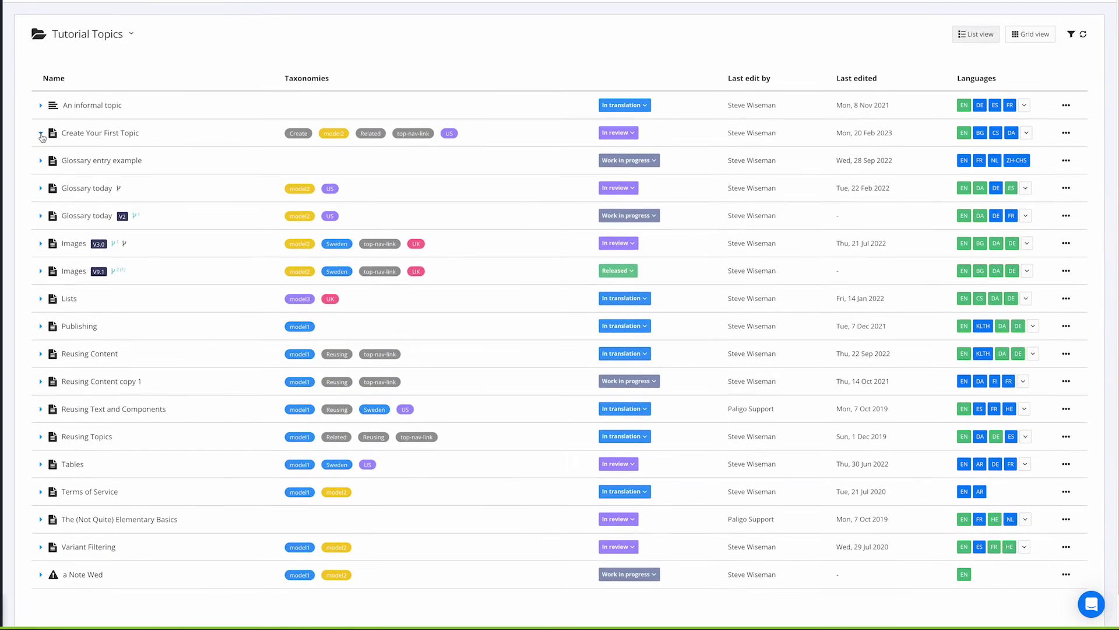
- Expand Create Your First Topic, review its translations, then show its 14 related publications
{"action": "left_click", "coordinate": [40, 134]}
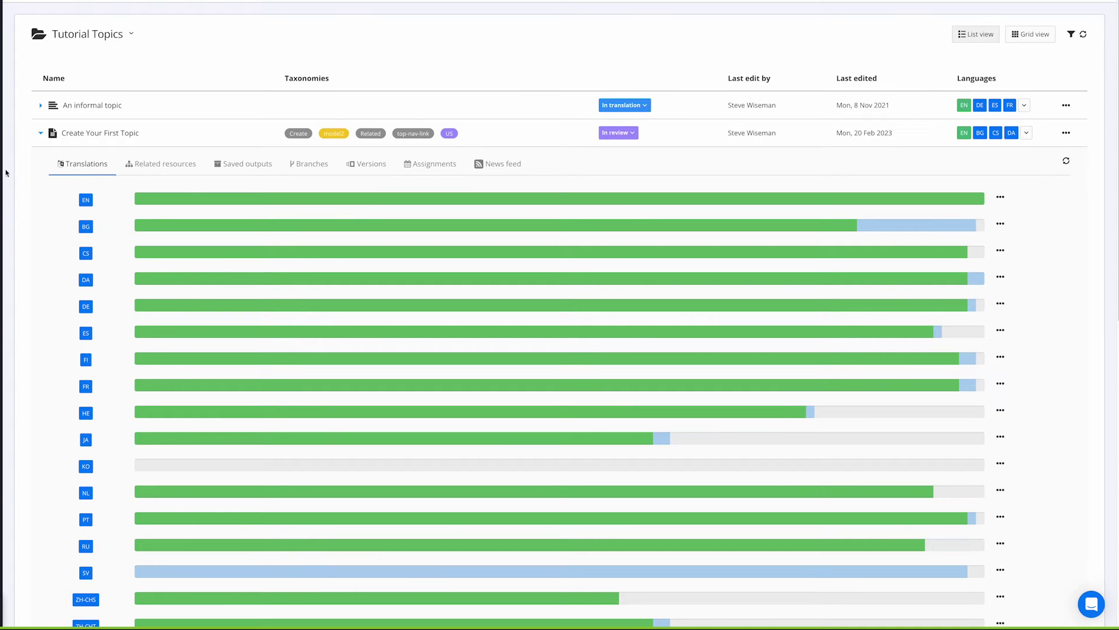
{"action": "scroll", "coordinate": [47, 282], "scroll_direction": "down", "scroll_amount": 4}
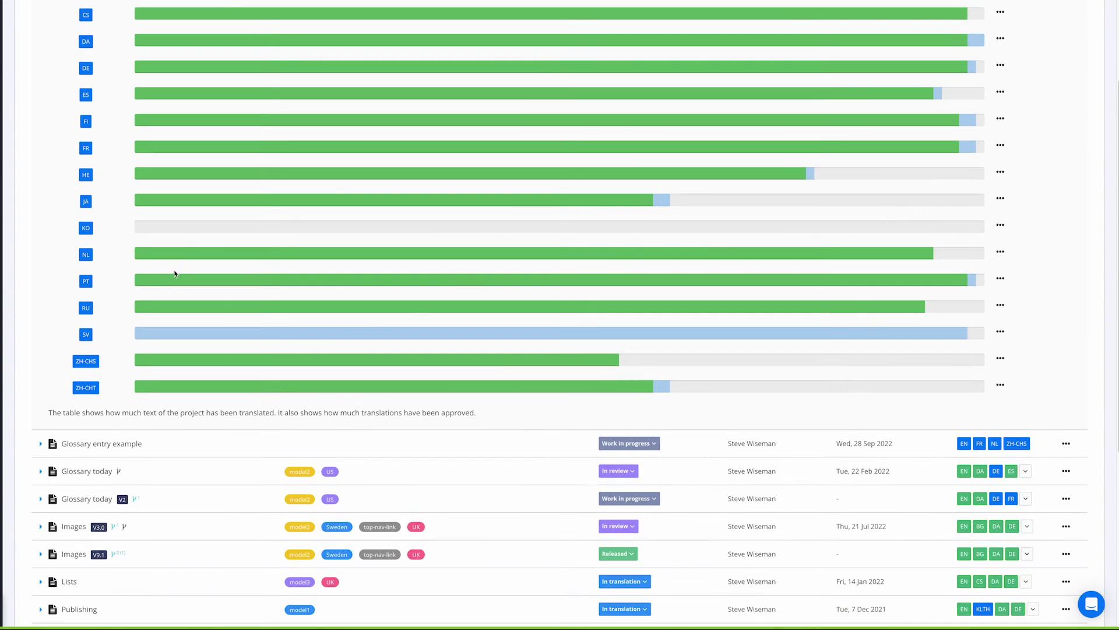
{"action": "mouse_move", "coordinate": [184, 310]}
{"action": "scroll", "coordinate": [40, 258], "scroll_direction": "up", "scroll_amount": 4}
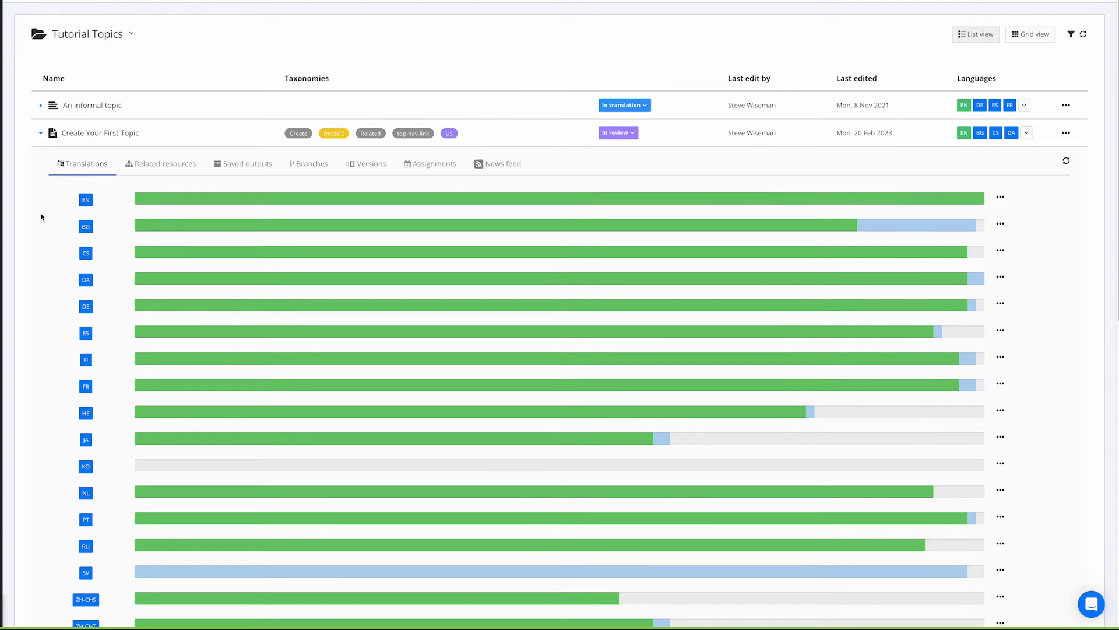
{"action": "left_click", "coordinate": [153, 168]}
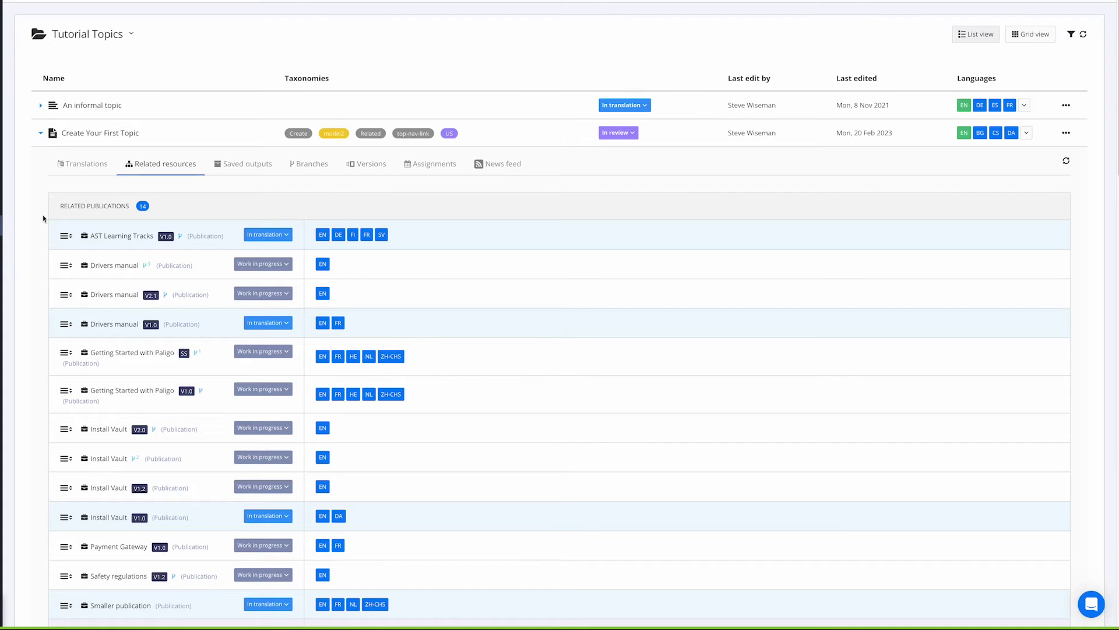
- Scroll through Reused in (18 items), Links and Linked to by to the 2 related images
{"action": "scroll", "coordinate": [41, 233], "scroll_direction": "down", "scroll_amount": 7}
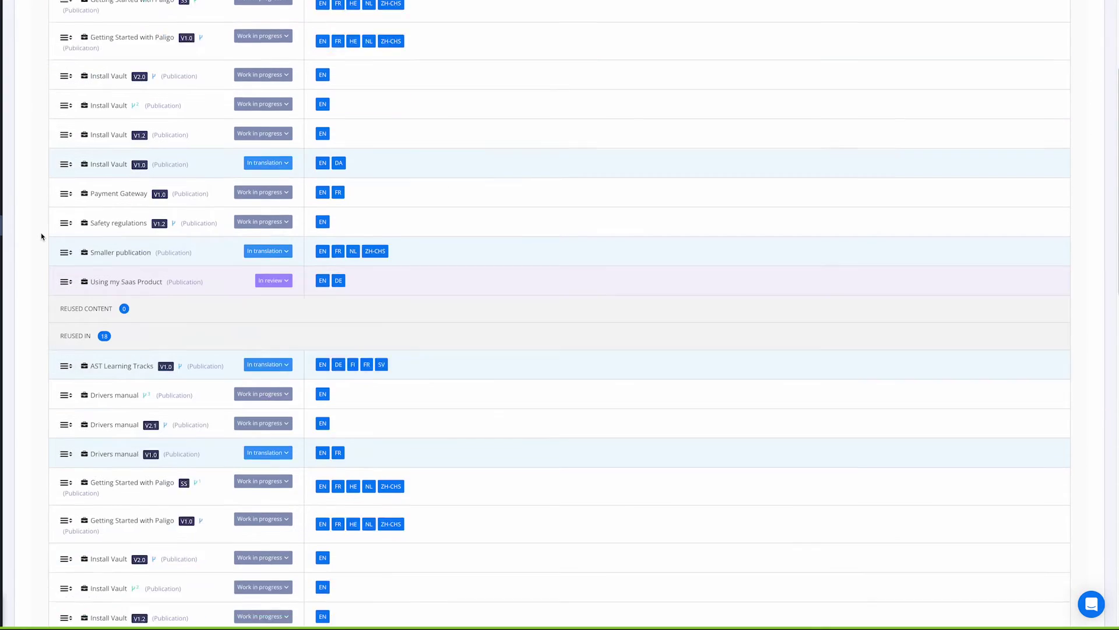
{"action": "scroll", "coordinate": [41, 233], "scroll_direction": "down", "scroll_amount": 3}
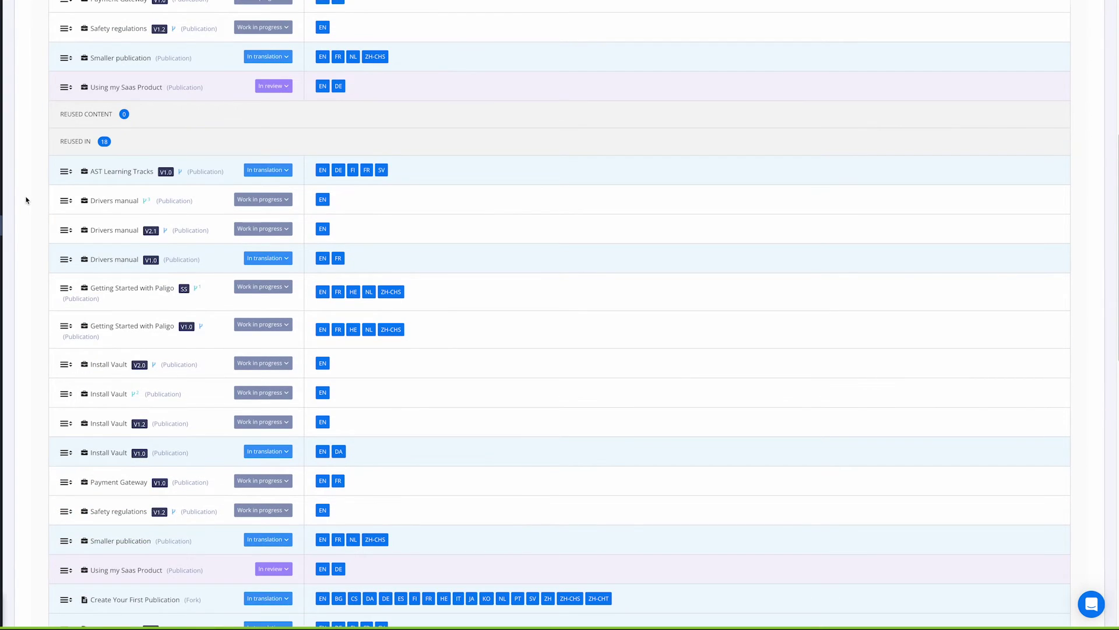
{"action": "scroll", "coordinate": [26, 200], "scroll_direction": "down", "scroll_amount": 5}
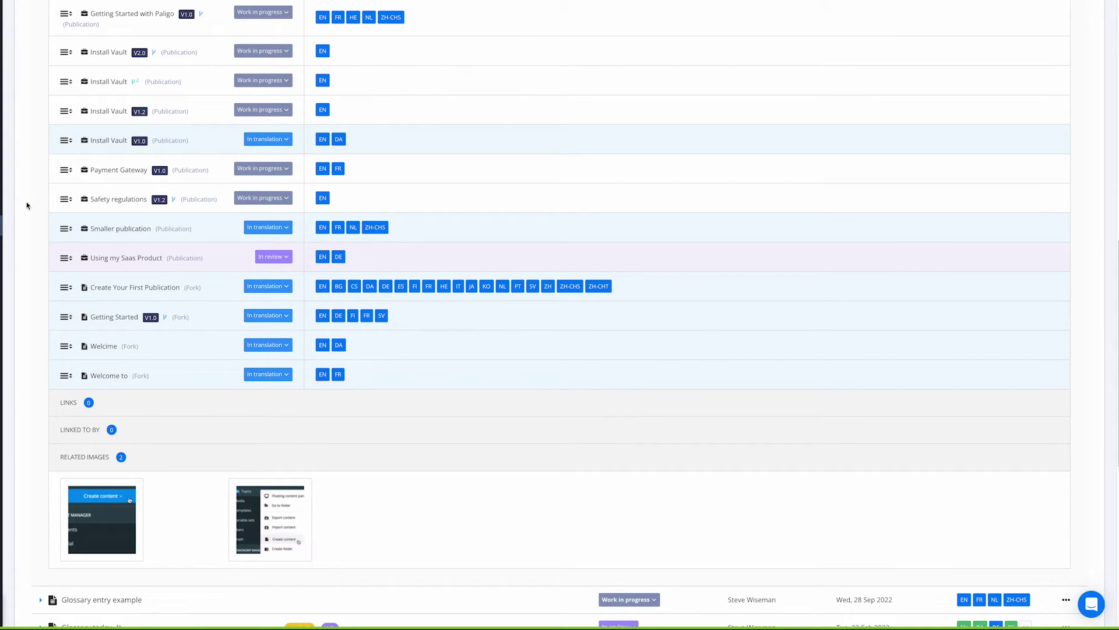
{"action": "scroll", "coordinate": [32, 369], "scroll_direction": "down", "scroll_amount": 3}
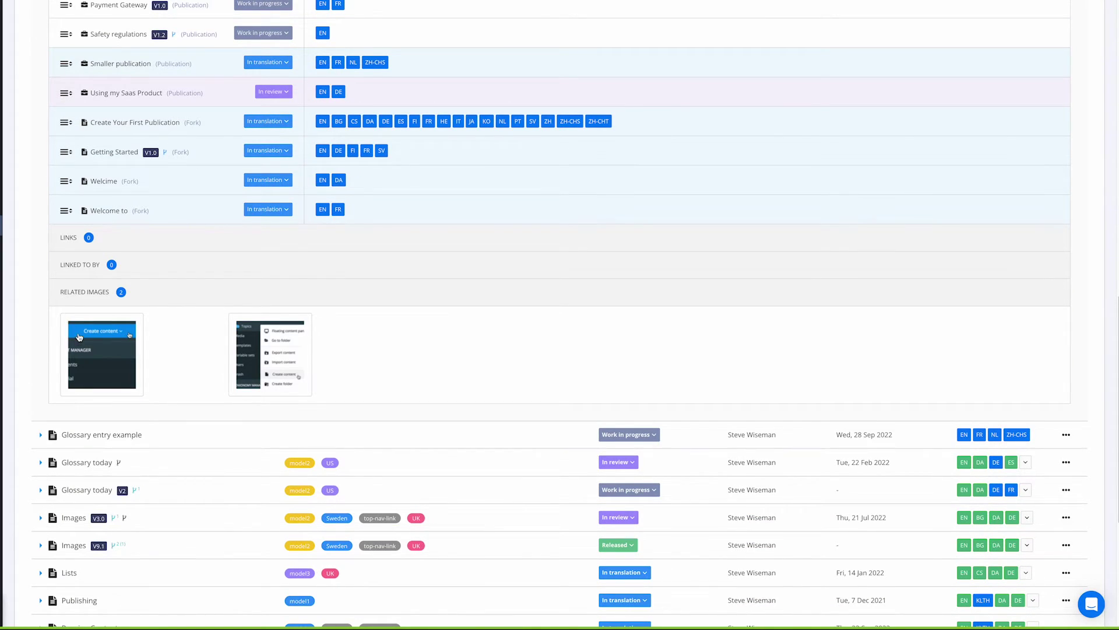
{"action": "left_click", "coordinate": [90, 347]}
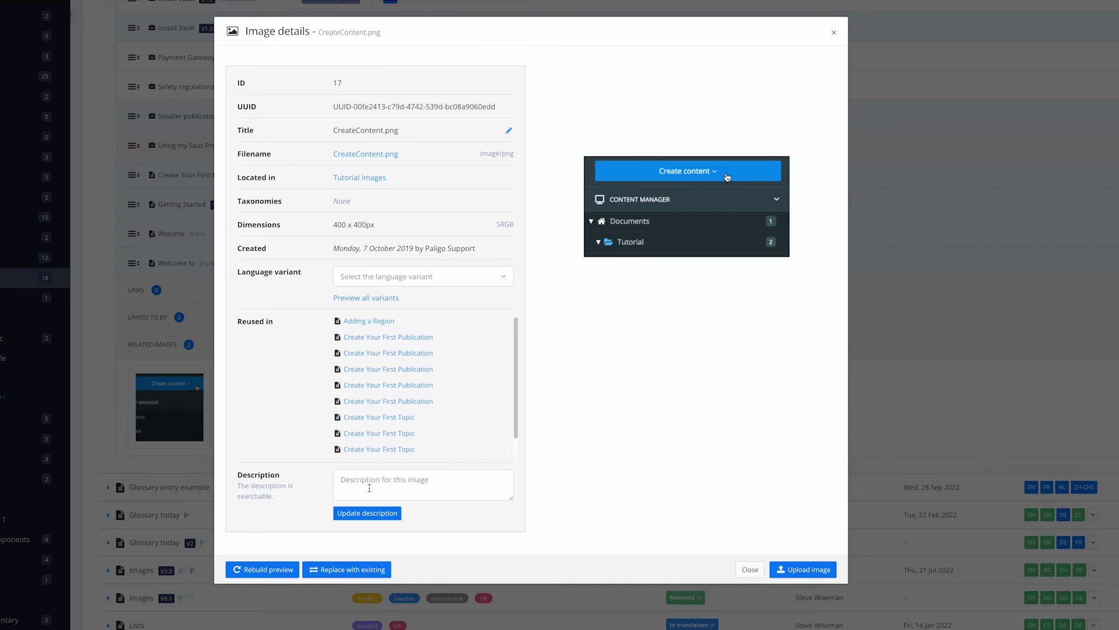
{"action": "mouse_move", "coordinate": [514, 404]}
{"action": "left_mouse_down"}
{"action": "mouse_move", "coordinate": [514, 449]}
{"action": "mouse_move", "coordinate": [513, 388]}
{"action": "left_mouse_up"}
{"action": "left_click", "coordinate": [459, 279]}
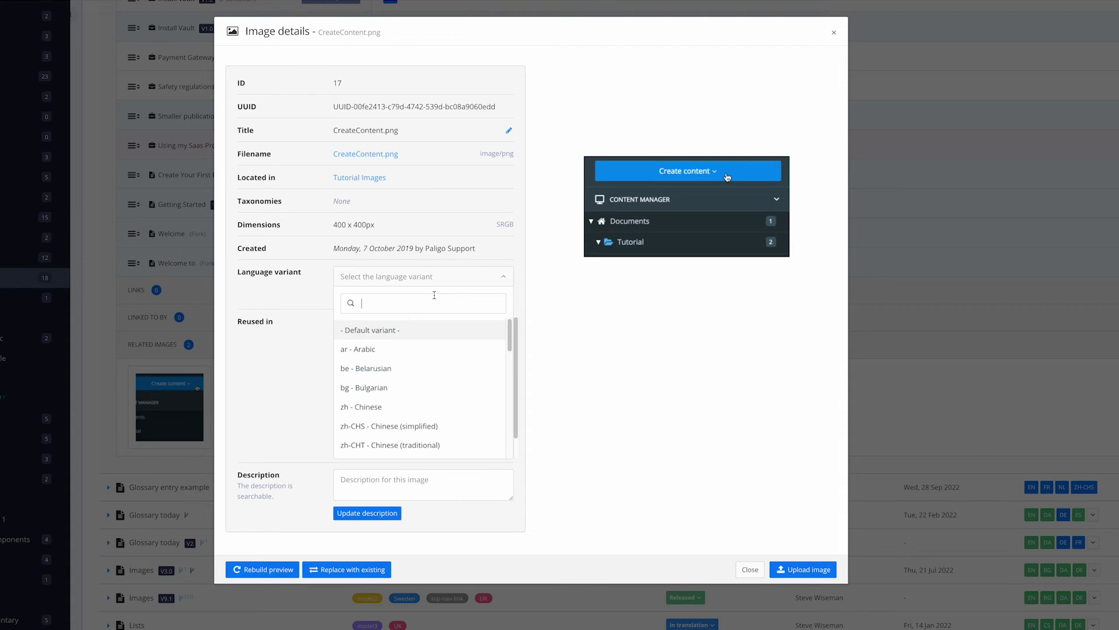
{"action": "left_click", "coordinate": [370, 407]}
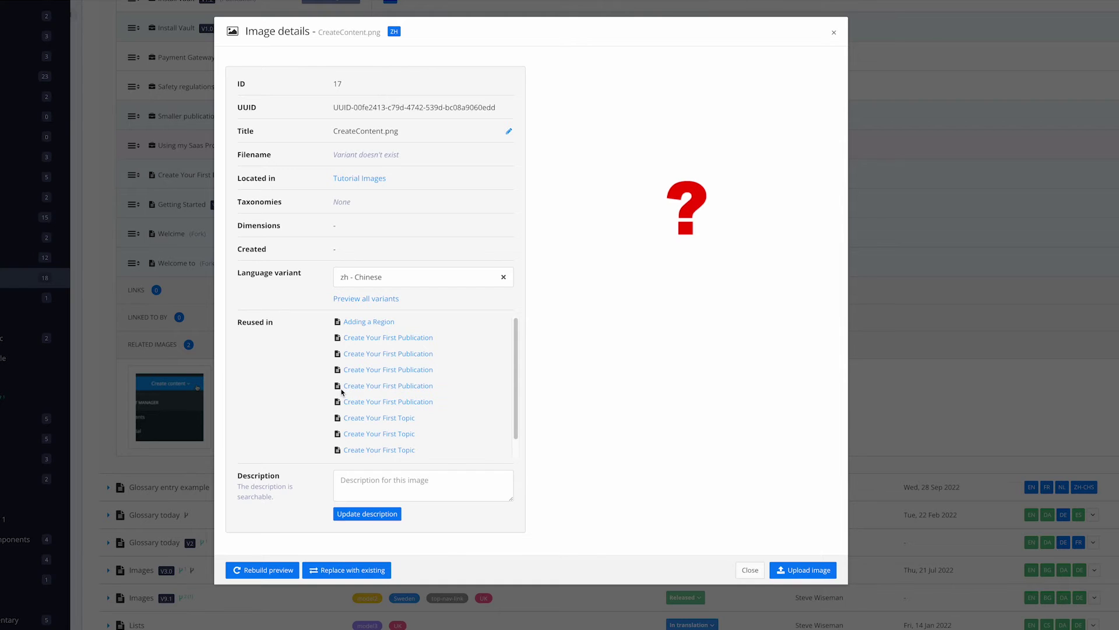
{"action": "left_click", "coordinate": [787, 570]}
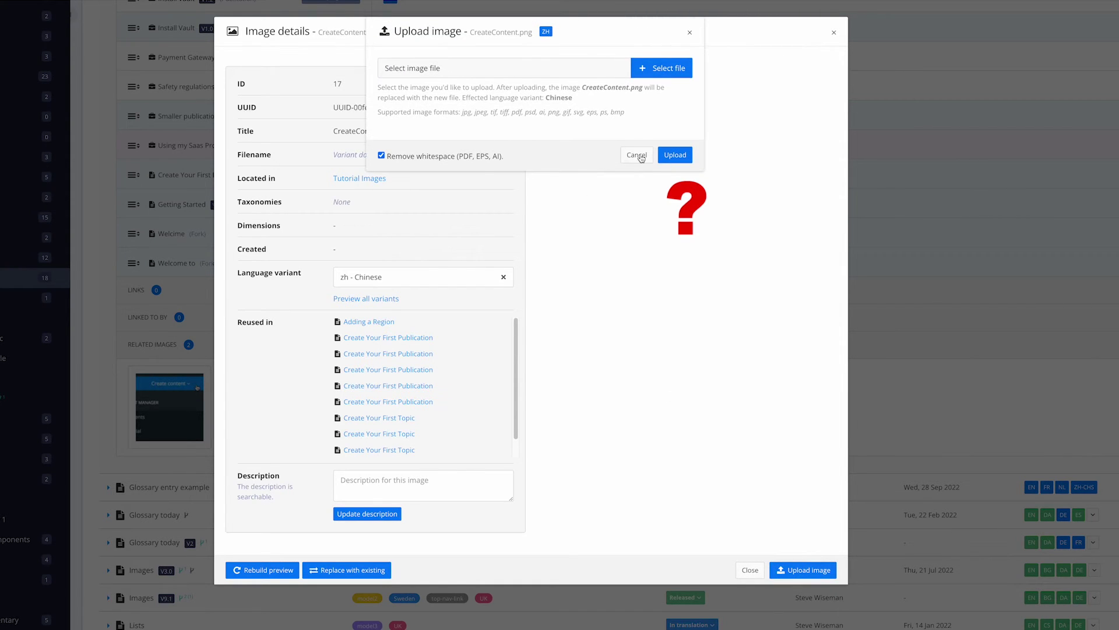
{"action": "left_click", "coordinate": [638, 155]}
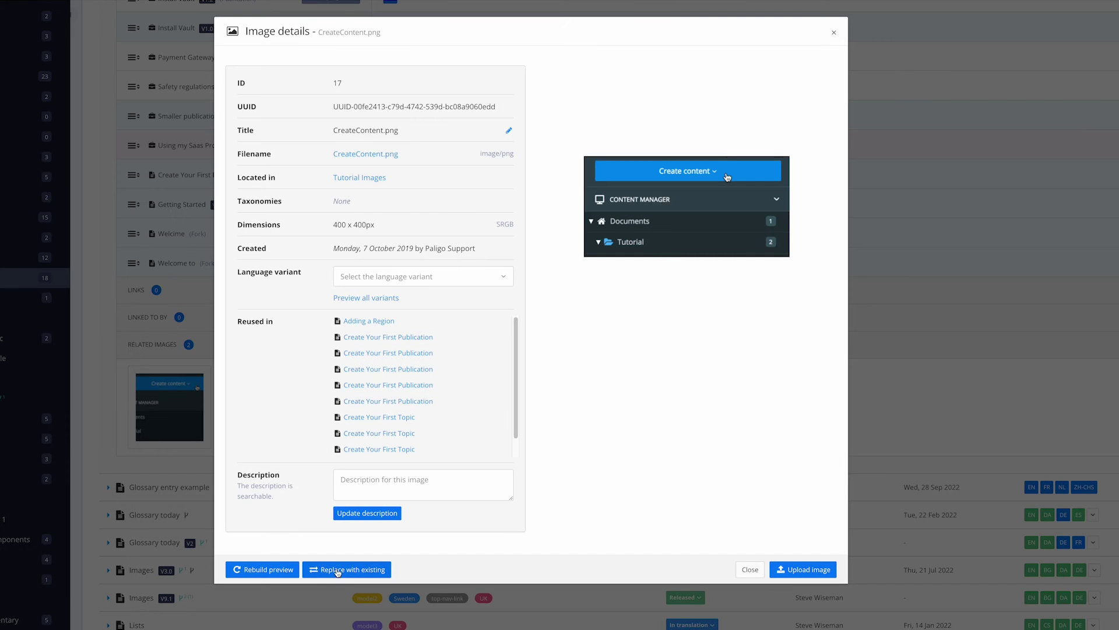
{"action": "left_click", "coordinate": [338, 570]}
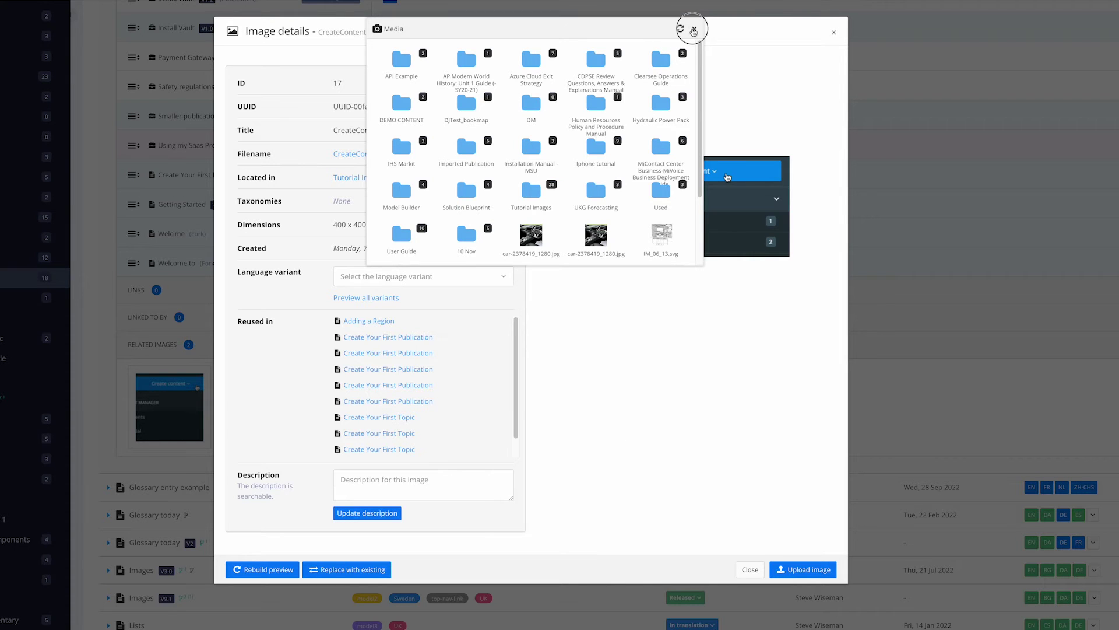
{"action": "left_click", "coordinate": [694, 29]}
- Close the image details and collapse the Create Your First Topic row
{"action": "left_click", "coordinate": [835, 36]}
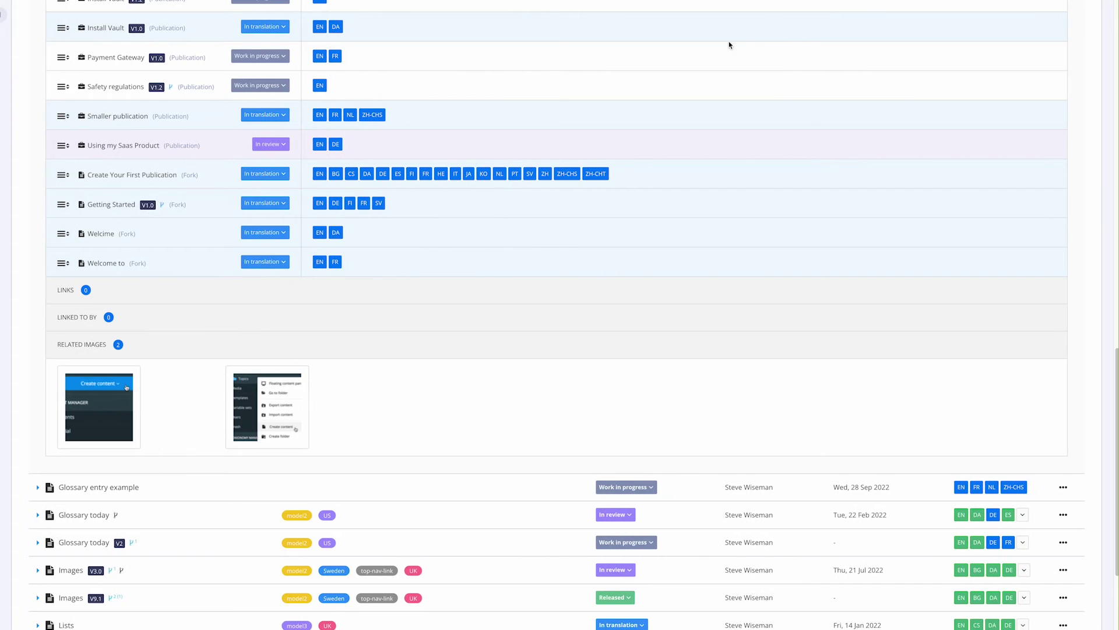
{"action": "scroll", "coordinate": [211, 379], "scroll_direction": "up", "scroll_amount": 5}
{"action": "scroll", "coordinate": [142, 379], "scroll_direction": "up", "scroll_amount": 15}
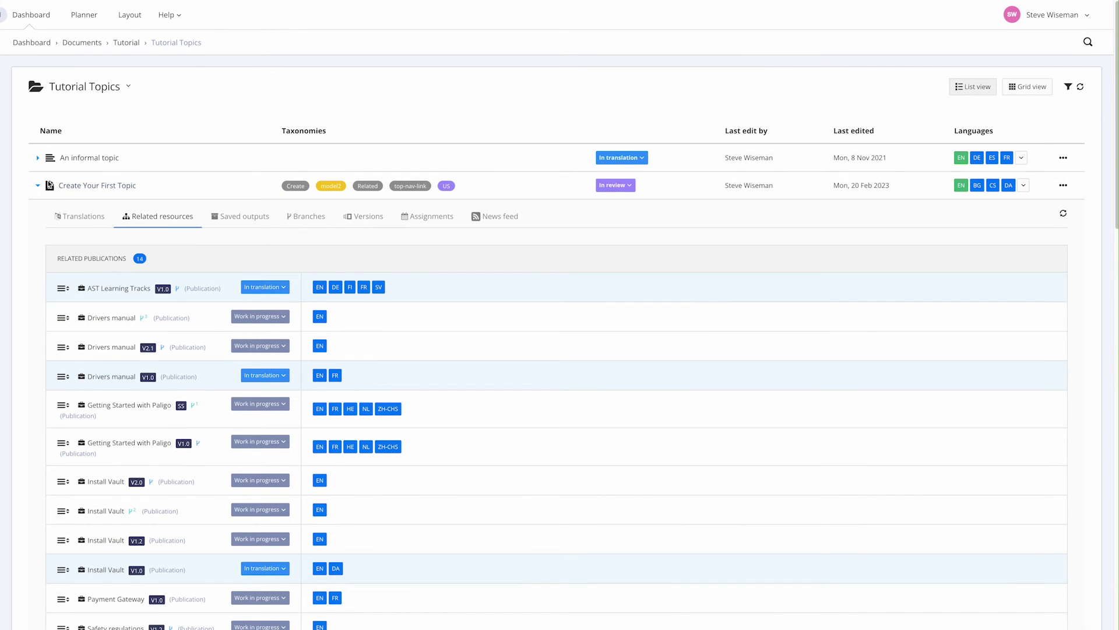
{"action": "left_click", "coordinate": [37, 186]}
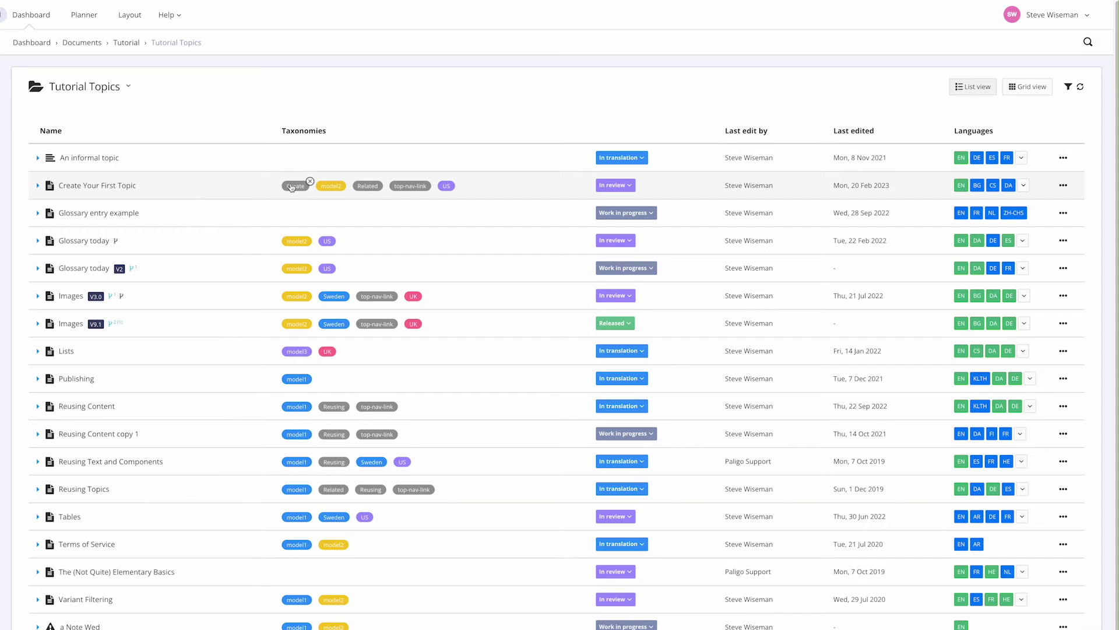
- View An informal topic's release status options without changing them
{"action": "mouse_move", "coordinate": [404, 188]}
{"action": "left_click", "coordinate": [639, 163]}
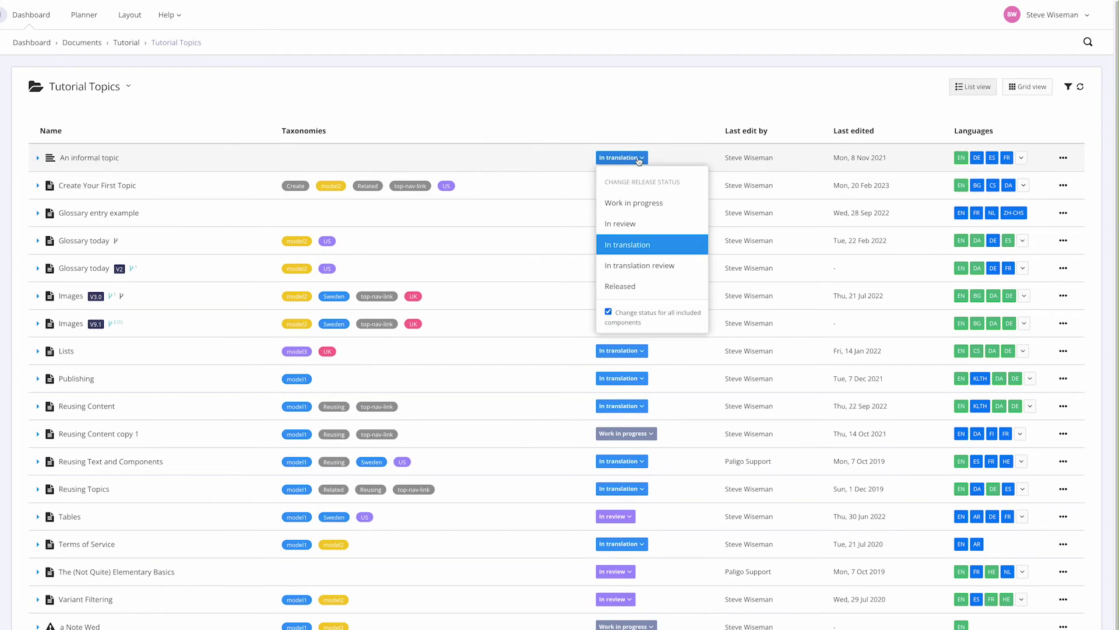
{"action": "left_click", "coordinate": [653, 105]}
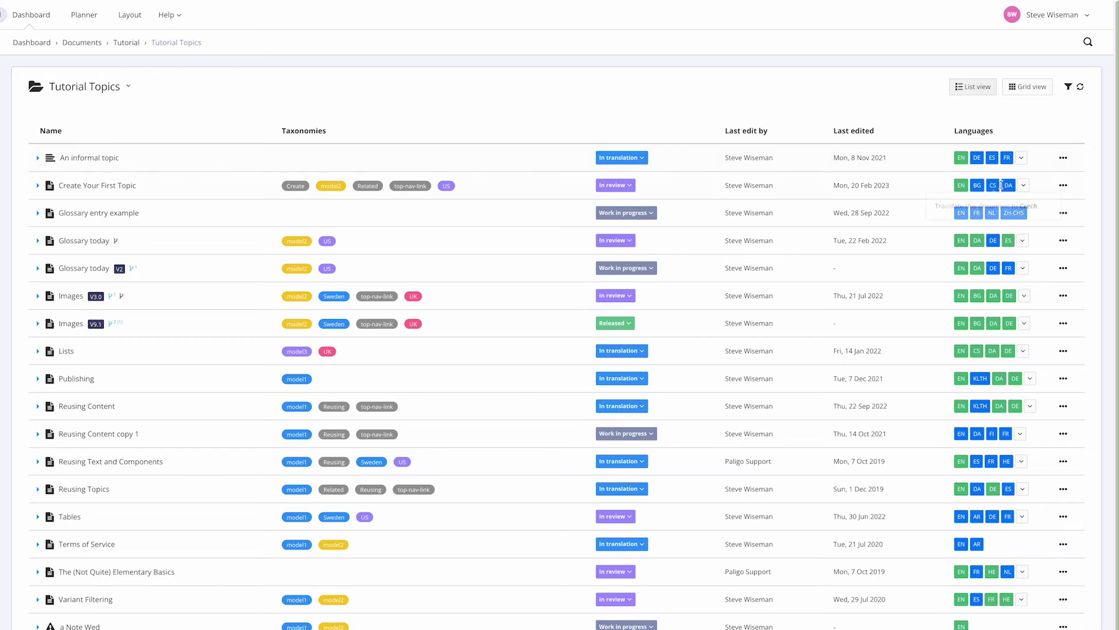
- Preview An informal topic from its actions menu, then close the preview
{"action": "mouse_move", "coordinate": [1024, 158]}
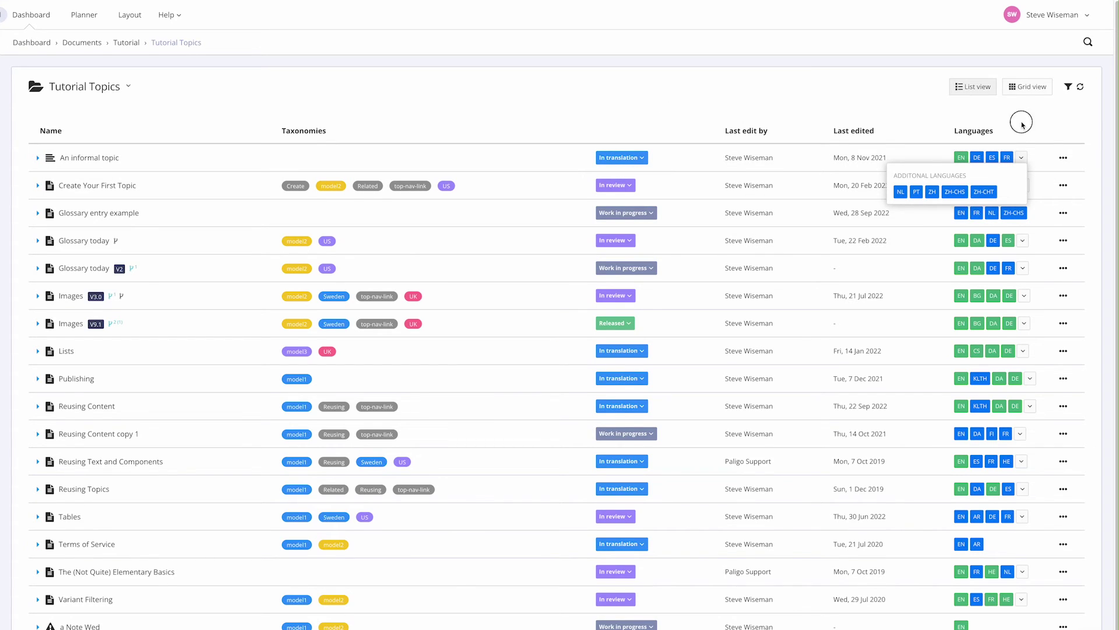
{"action": "left_click", "coordinate": [1062, 158]}
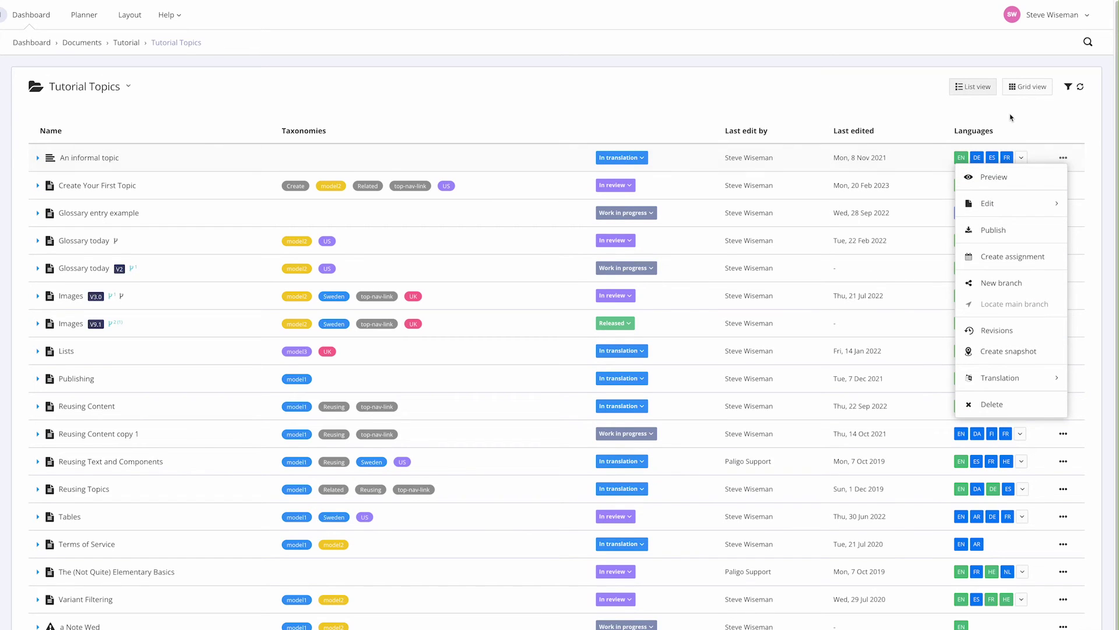
{"action": "left_click", "coordinate": [997, 182]}
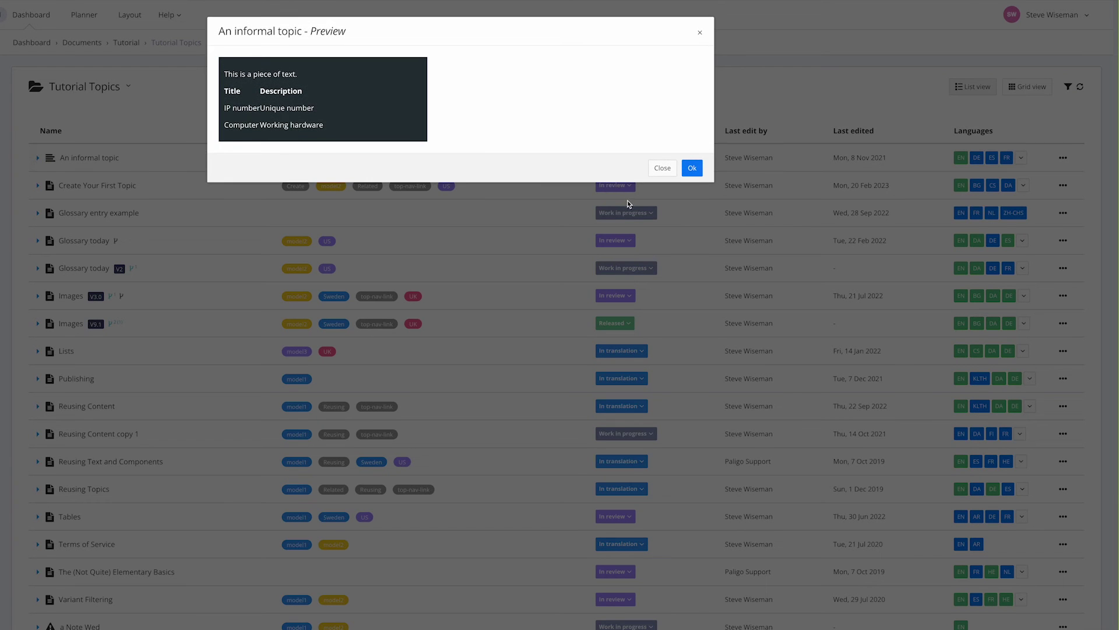
{"action": "left_click", "coordinate": [658, 168]}
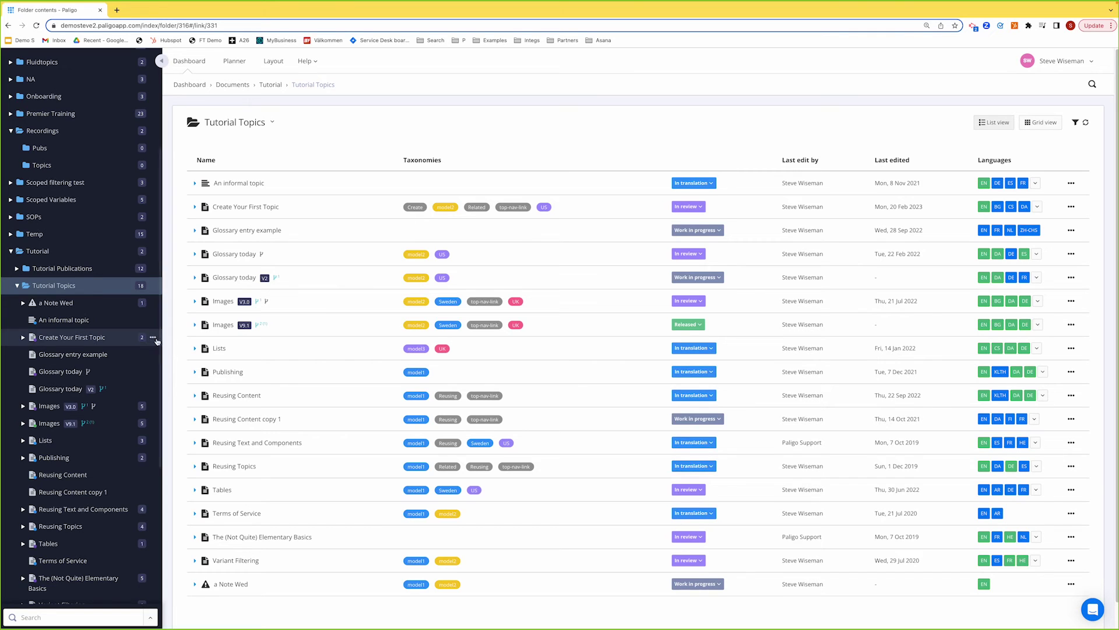
{"action": "left_click", "coordinate": [153, 338]}
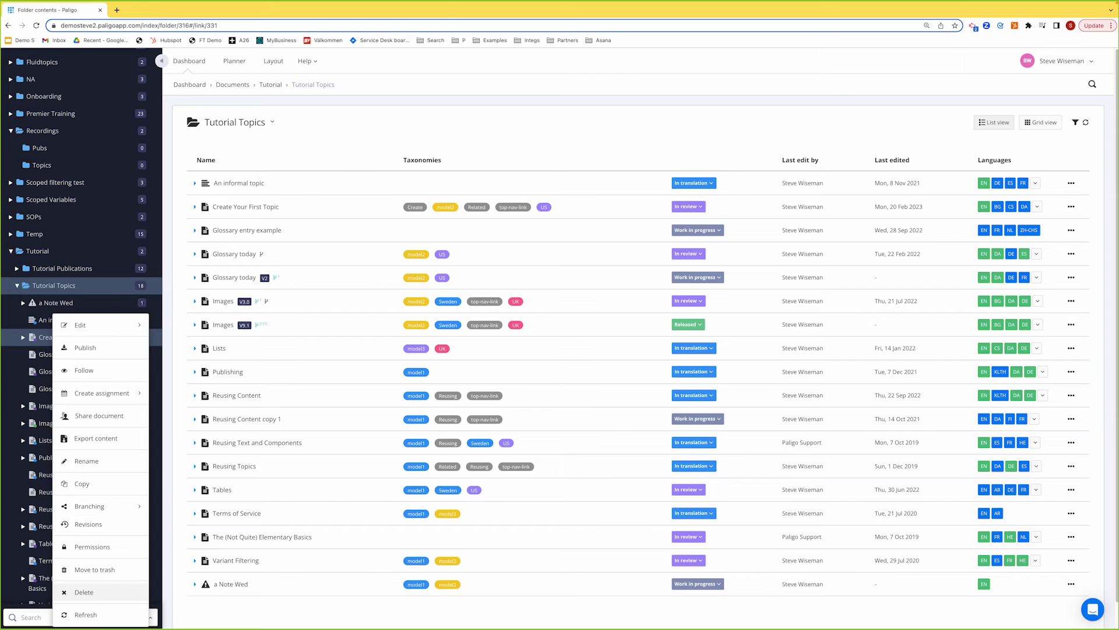
{"action": "left_click", "coordinate": [86, 592]}
{"action": "left_click", "coordinate": [668, 156]}
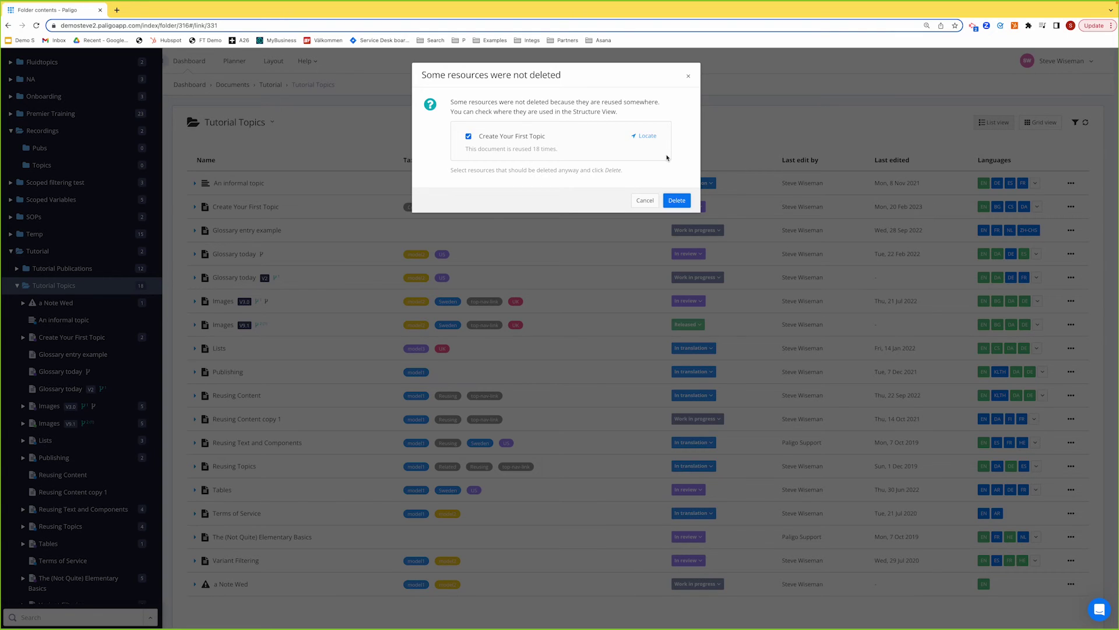
{"action": "left_click", "coordinate": [644, 201]}
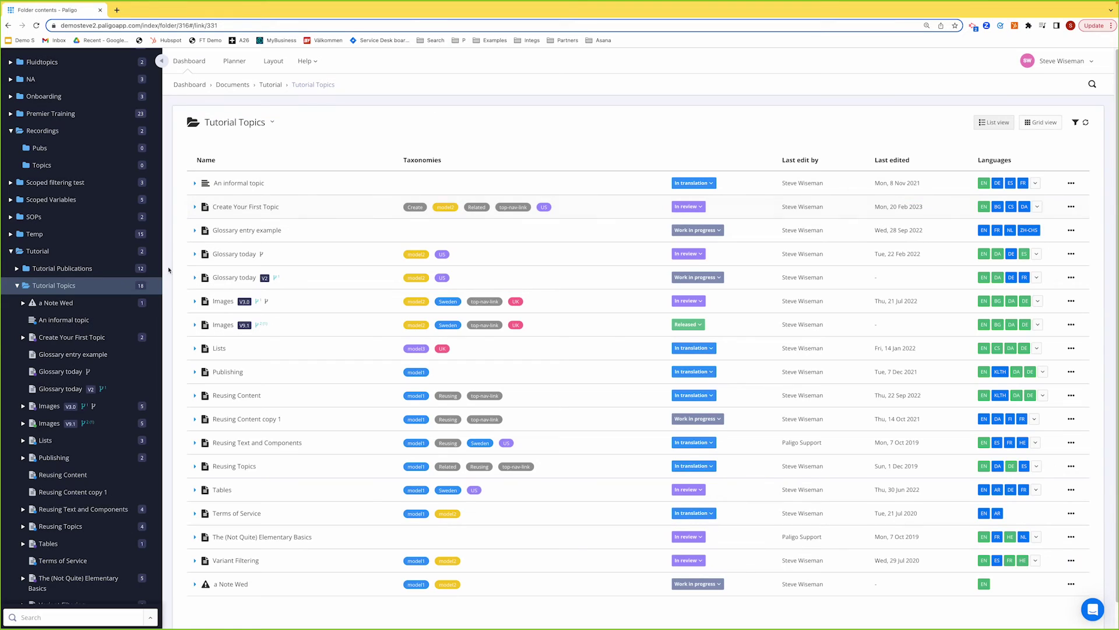
- Start renaming Create Your First Topic from its … menu, cancel it, then reopen the menu
{"action": "left_click", "coordinate": [152, 339]}
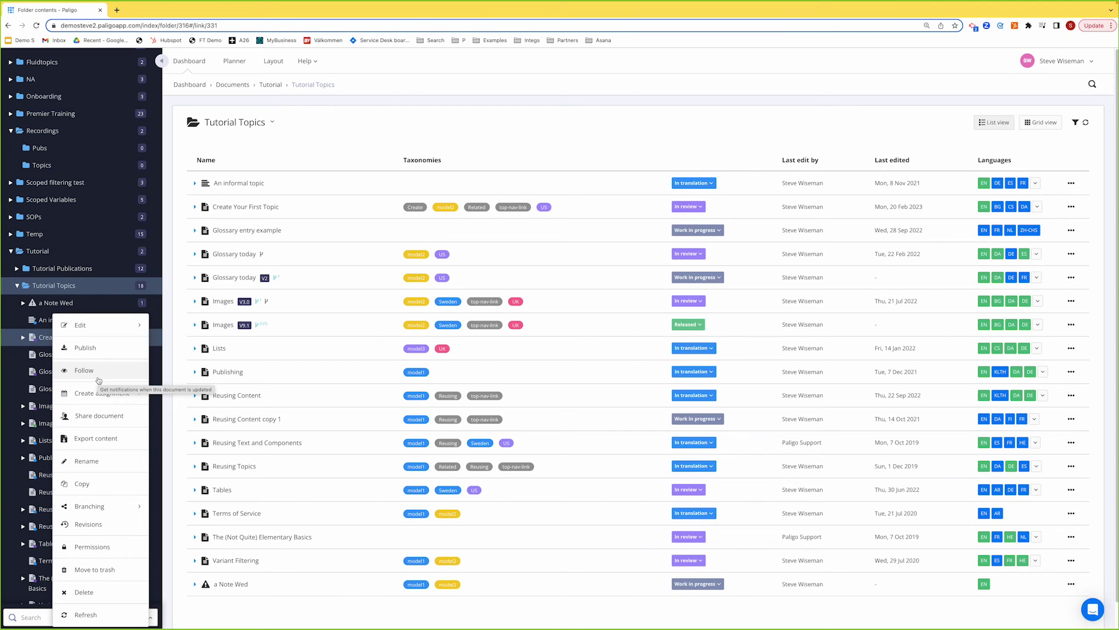
{"action": "mouse_move", "coordinate": [100, 391]}
{"action": "left_click", "coordinate": [95, 461]}
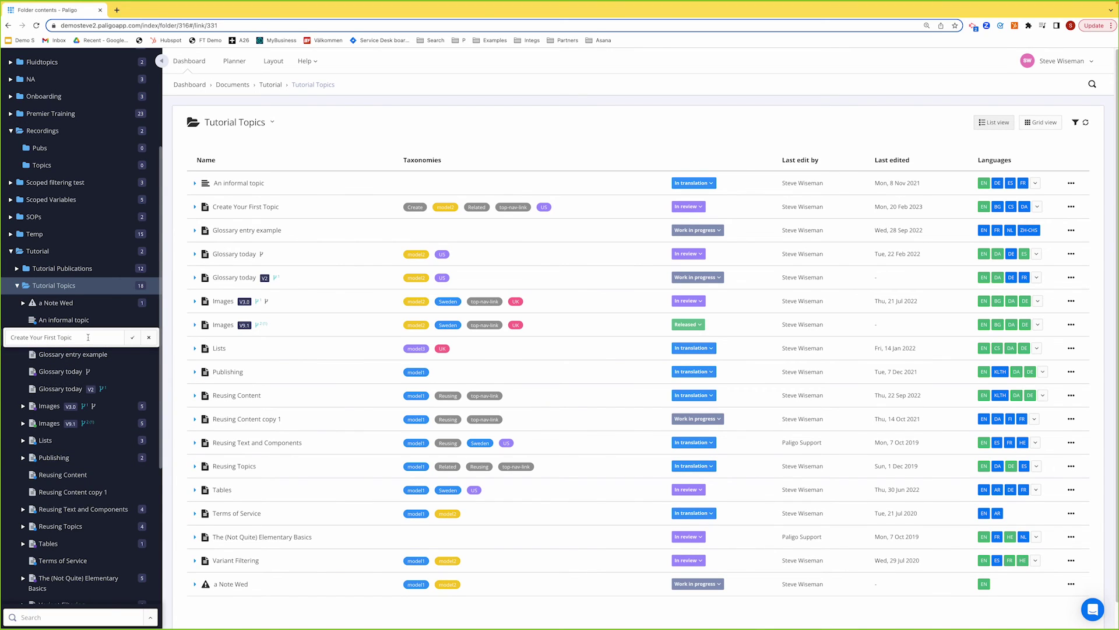
{"action": "left_click", "coordinate": [150, 340]}
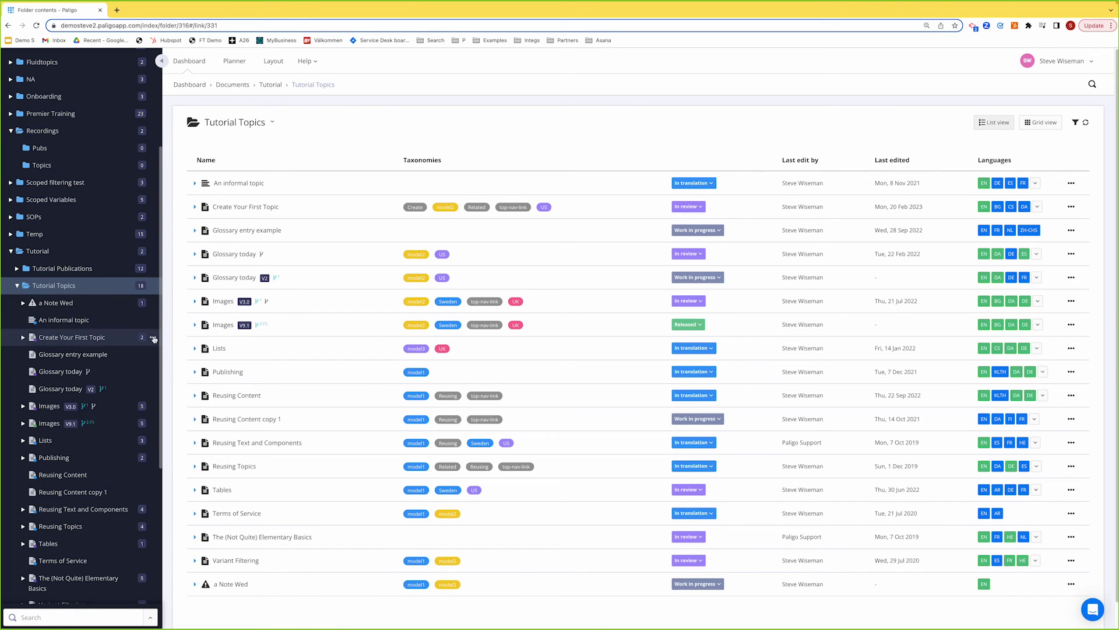
{"action": "left_click", "coordinate": [153, 337]}
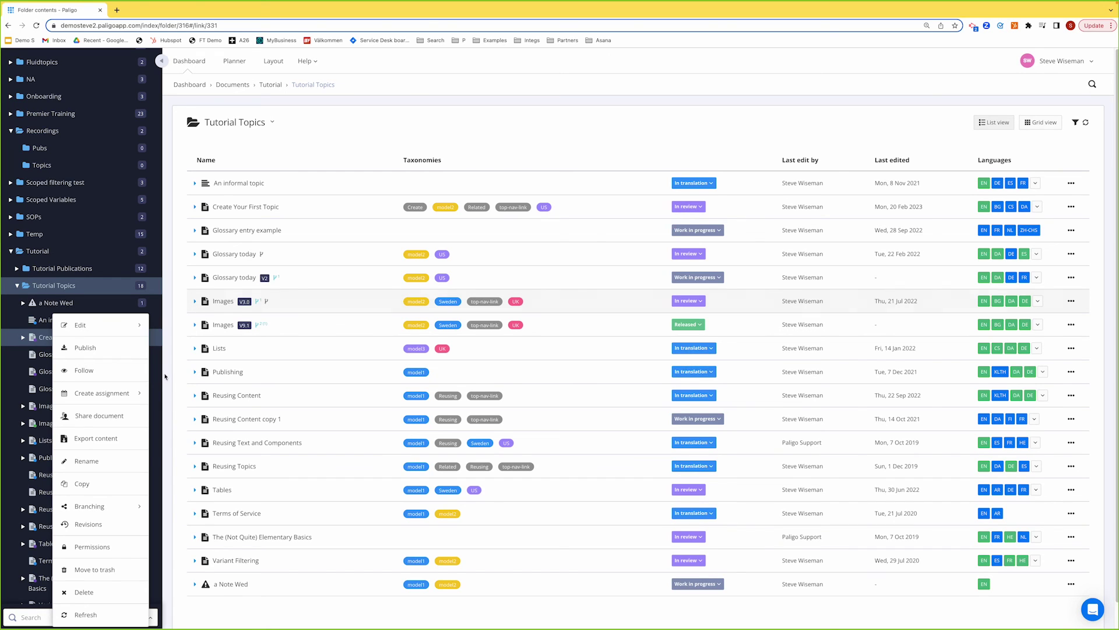
{"action": "mouse_move", "coordinate": [90, 328]}
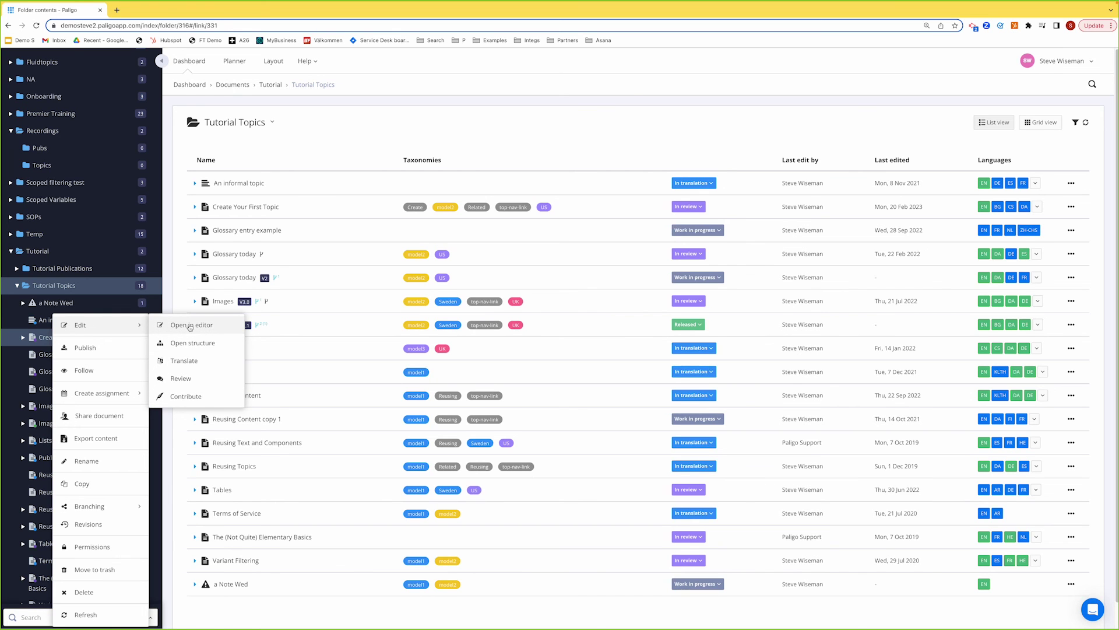
- Open Create Your First Topic's structure view and scroll its Metadata panel down to the Preview
{"action": "left_click", "coordinate": [188, 344]}
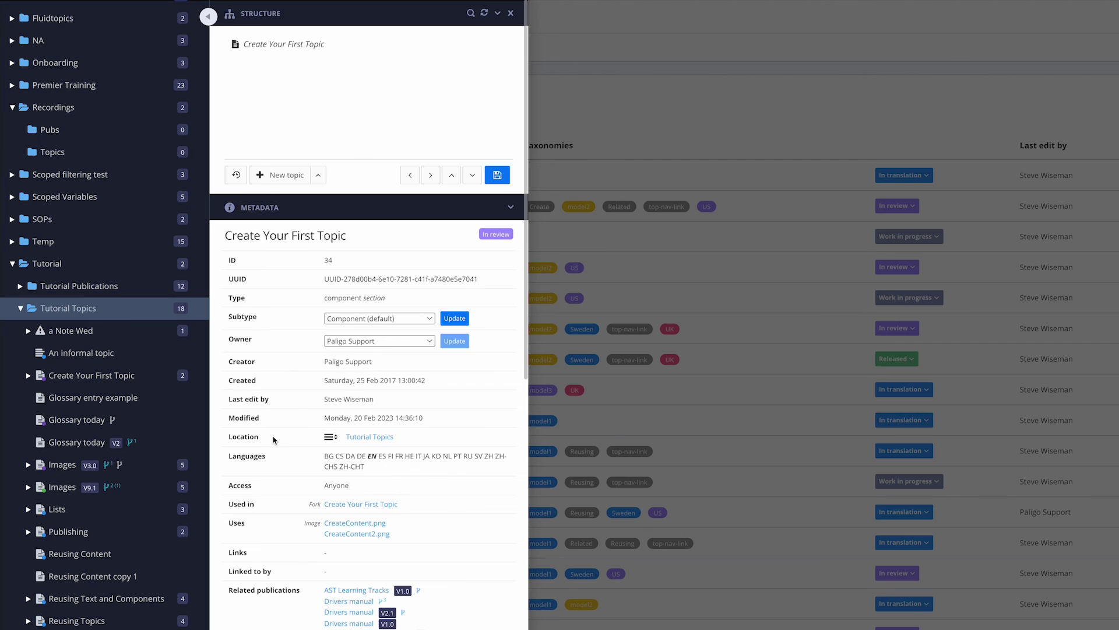
{"action": "scroll", "coordinate": [277, 447], "scroll_direction": "down", "scroll_amount": 5}
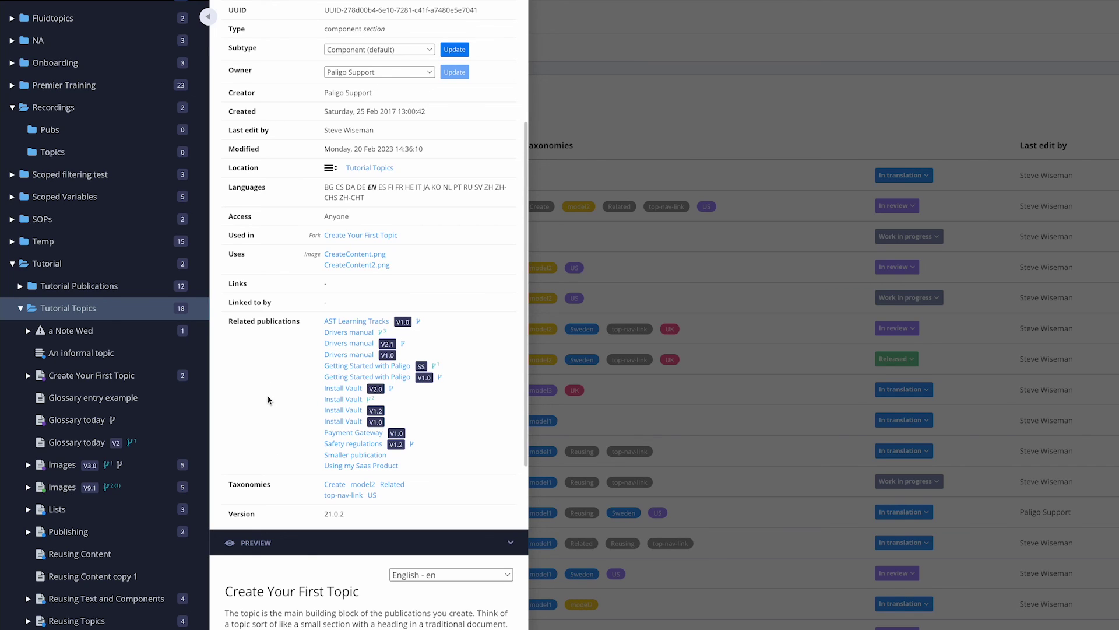
{"action": "scroll", "coordinate": [271, 409], "scroll_direction": "down", "scroll_amount": 7}
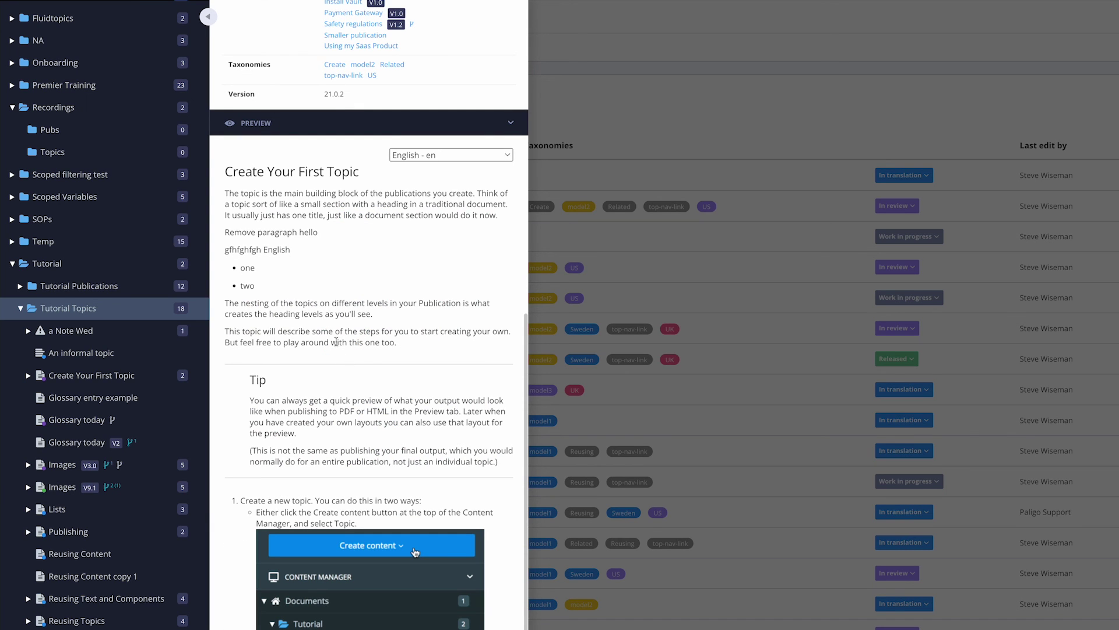
{"action": "scroll", "coordinate": [348, 390], "scroll_direction": "down", "scroll_amount": 4}
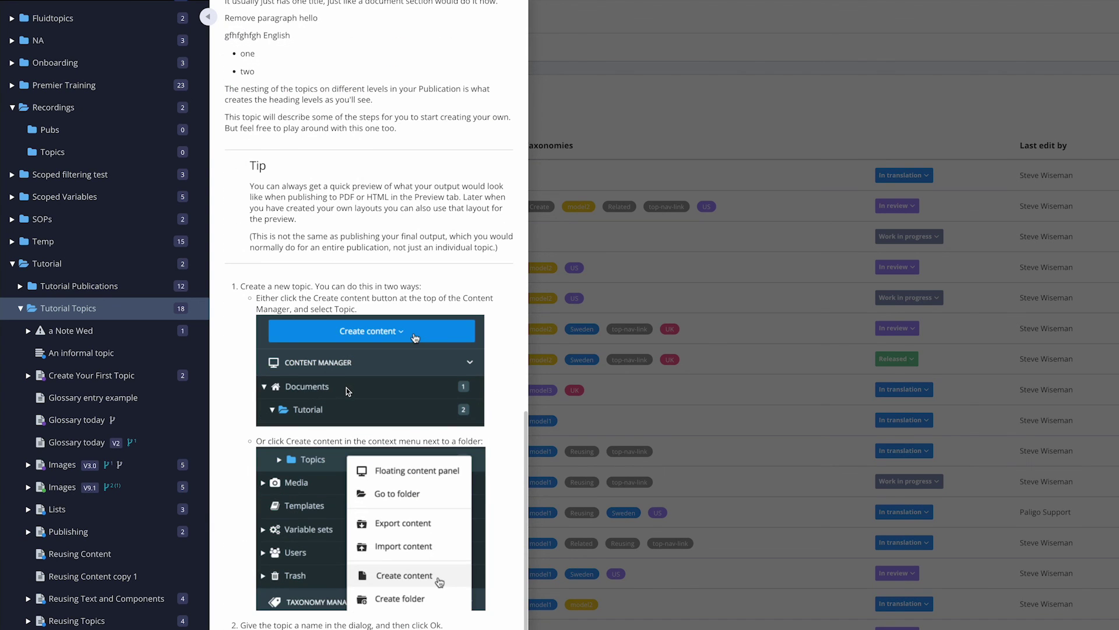